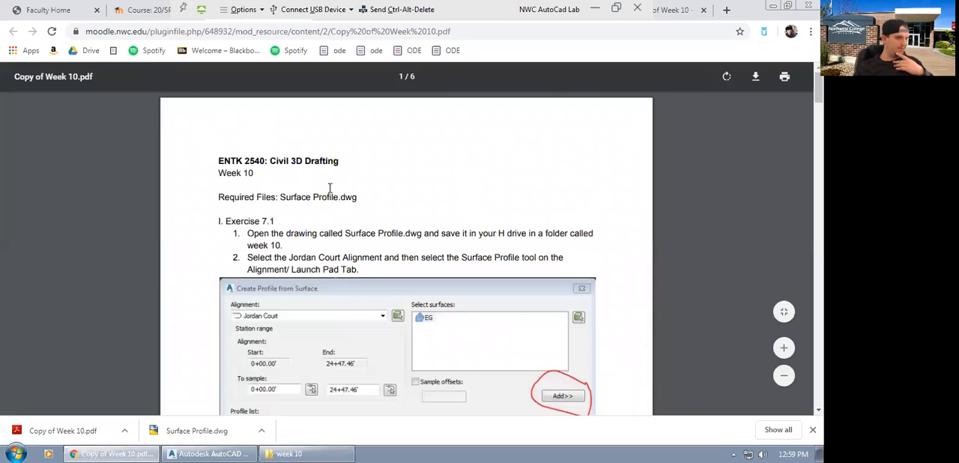
Read through the Week 10 instructions for exercises 7.1 to 7.3.
scroll(445, 307, "down", 3)
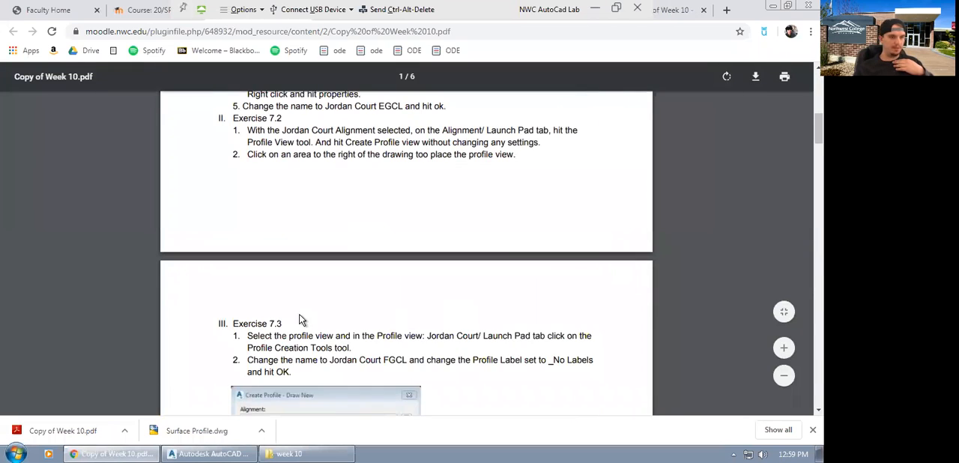
scroll(392, 329, "down", 3)
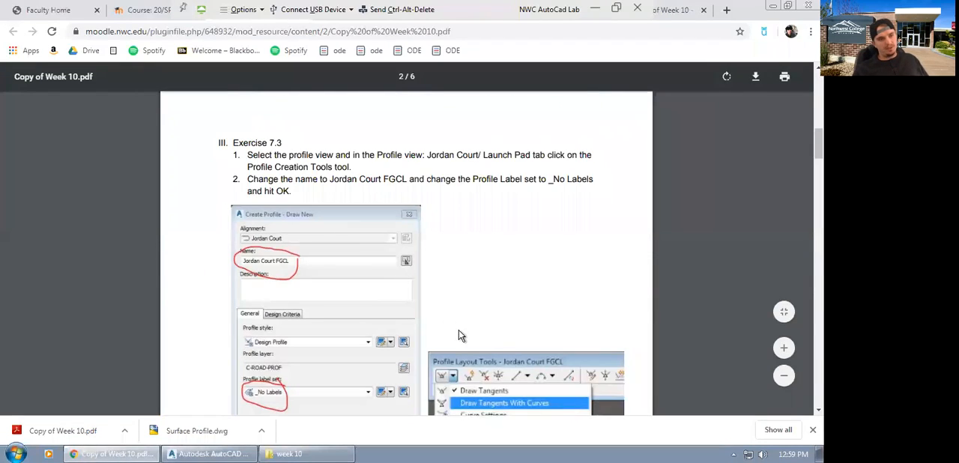
scroll(449, 329, "up", 6)
scroll(318, 290, "down", 1)
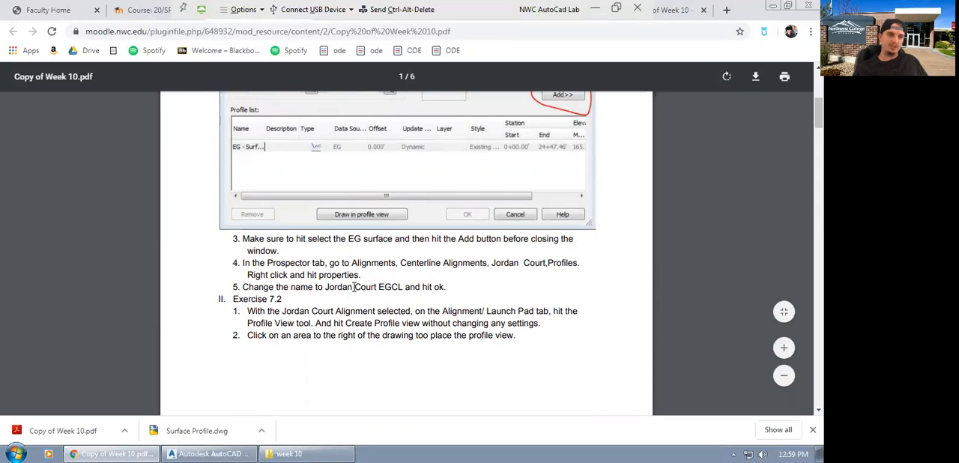
scroll(324, 217, "up", 3)
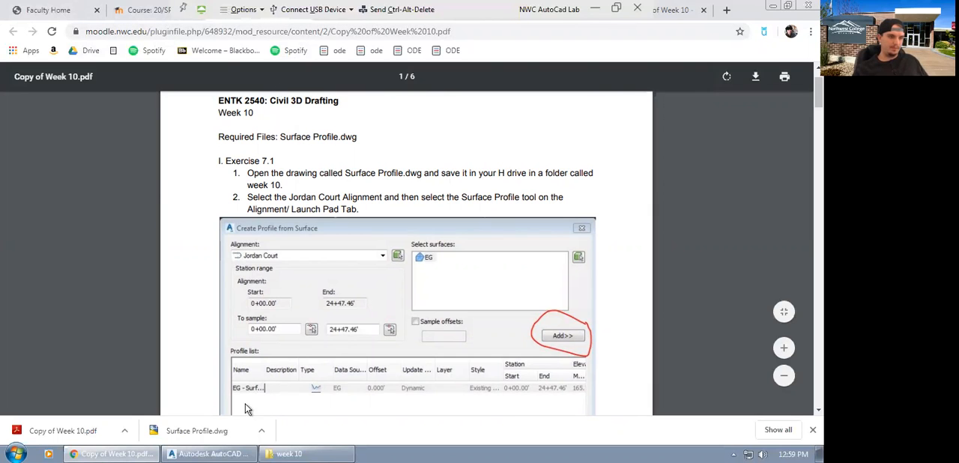
Switch to AutoCAD Civil 3D with the Surface Profile drawing and maximize its window.
left_click(208, 454)
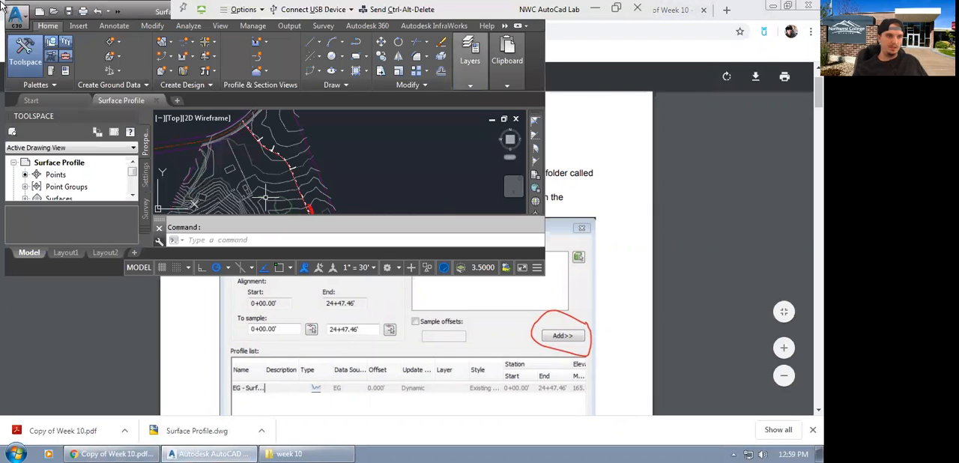
left_click_drag(150, 12, 157, 91)
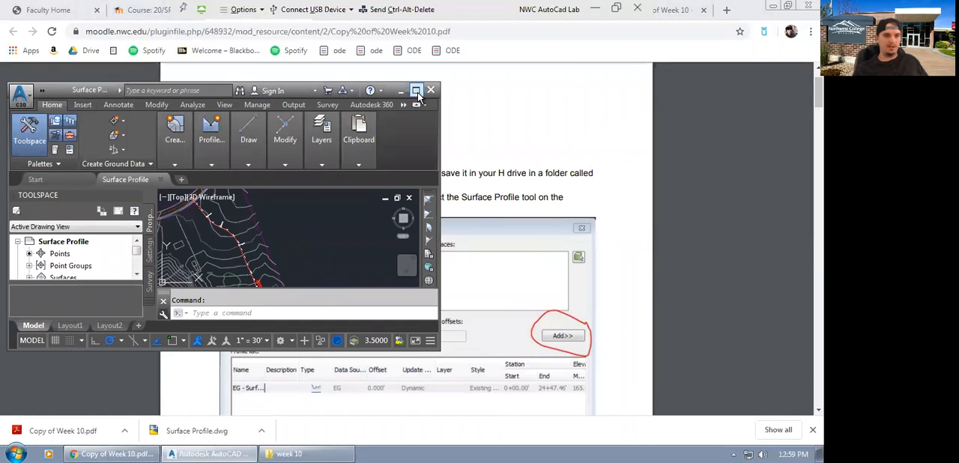
left_click(417, 90)
scroll(499, 272, "down", 3)
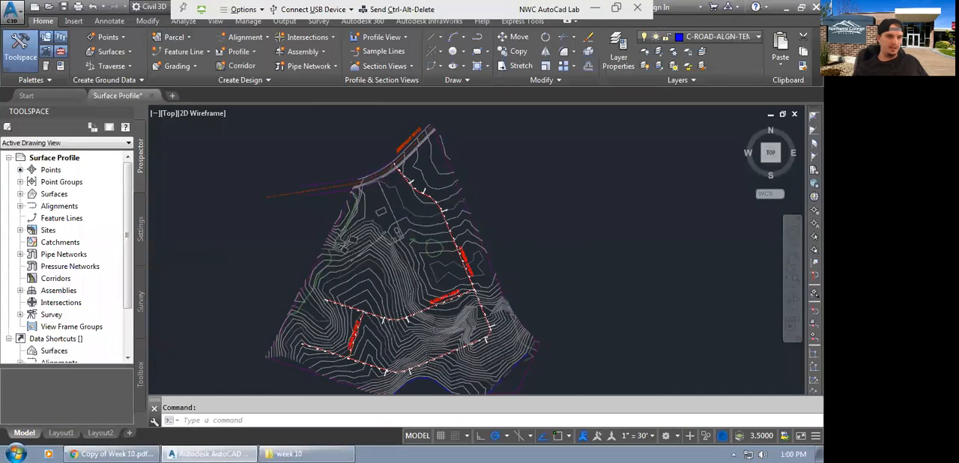
Start a surface profile for the Jordan Court alignment and add the EG surface to the profile list.
scroll(408, 229, "up", 5)
scroll(516, 249, "up", 2)
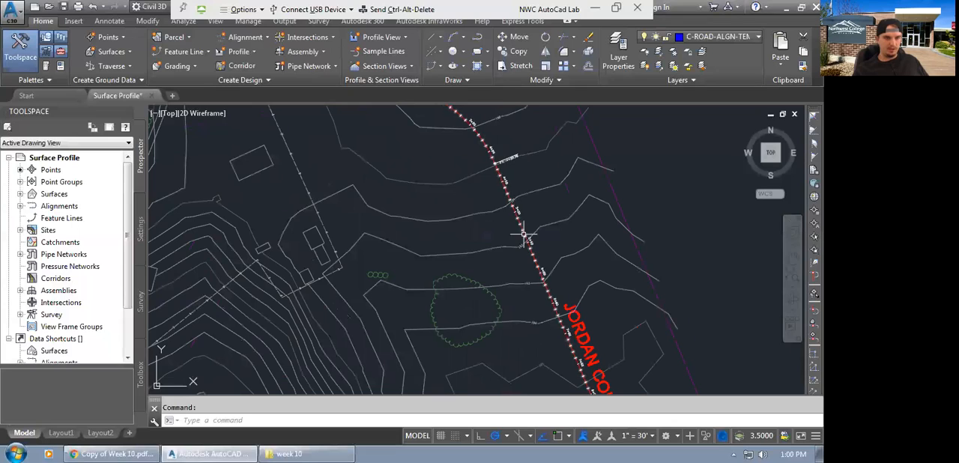
scroll(520, 232, "up", 3)
left_click(516, 227)
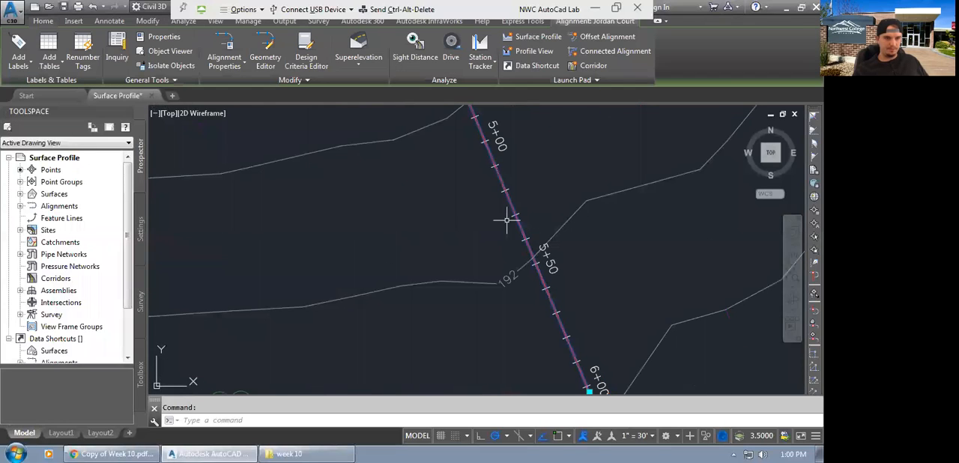
left_click(539, 37)
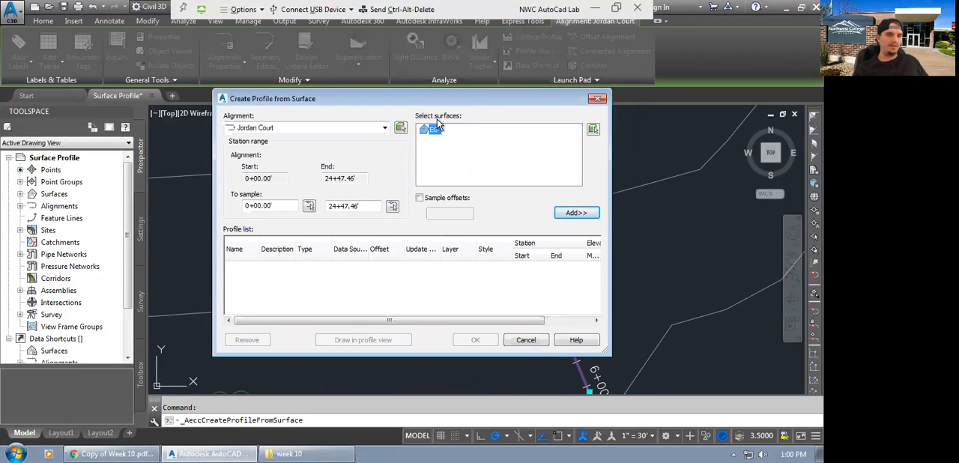
left_click(574, 213)
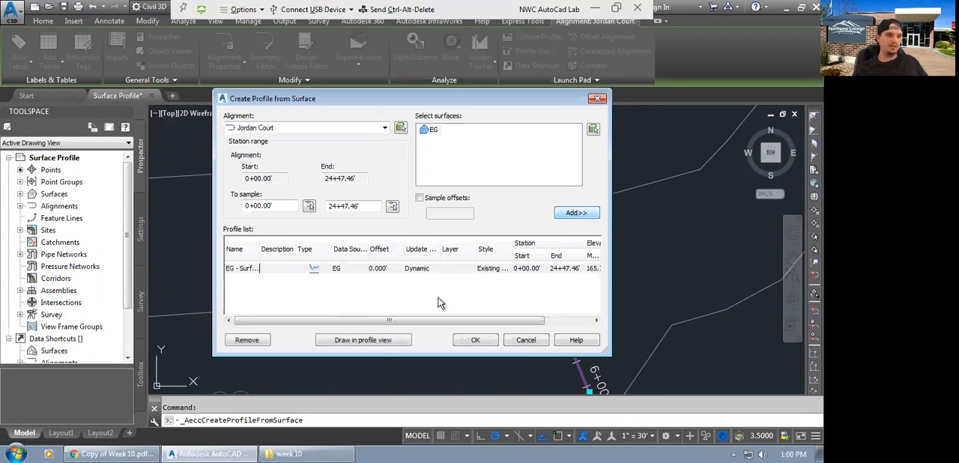
Draw the surface profile in a profile view with the default settings, placed in the empty area to the right of the site plan.
left_click(374, 340)
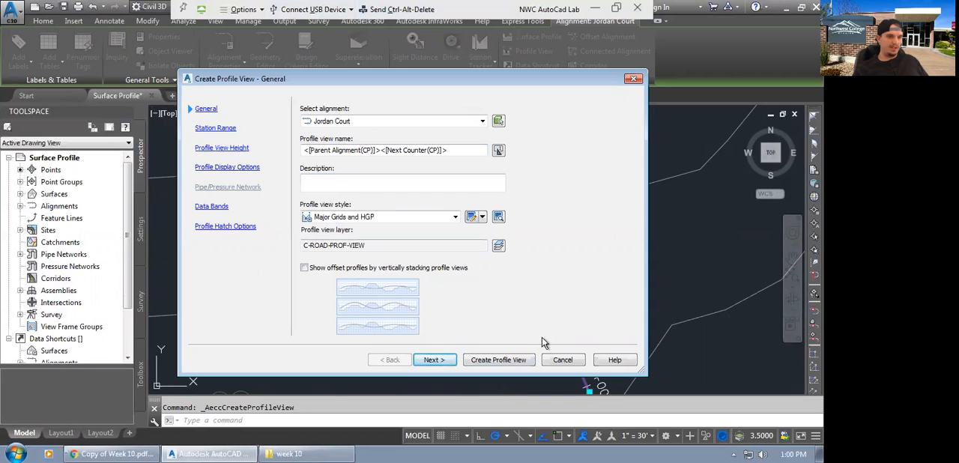
left_click(502, 359)
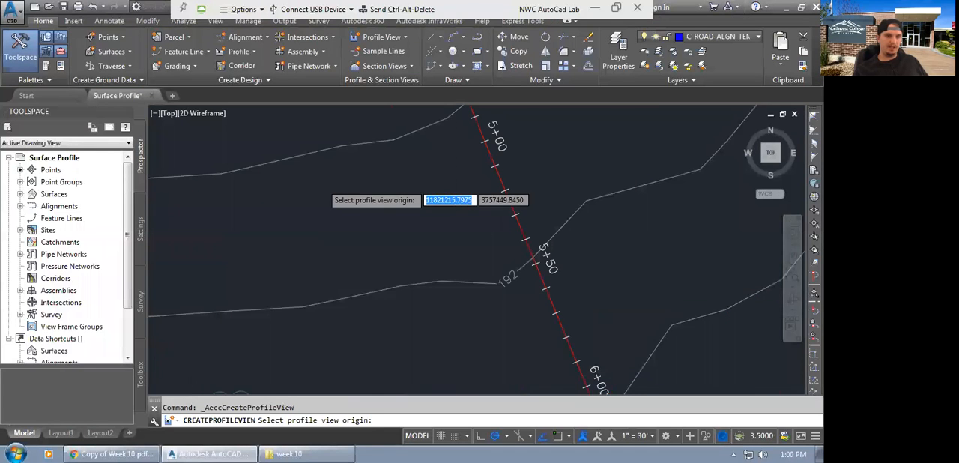
scroll(254, 193, "down", 5)
scroll(255, 196, "down", 3)
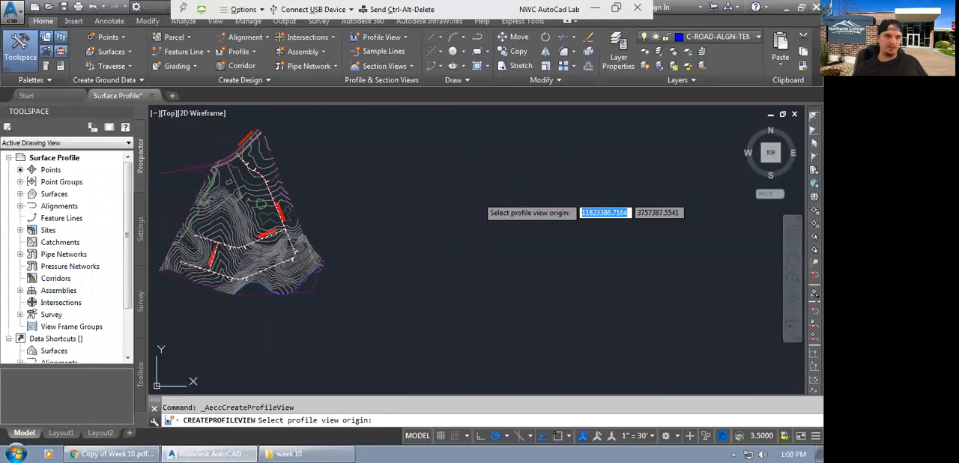
left_click(477, 201)
middle_click_drag(576, 230, 496, 297)
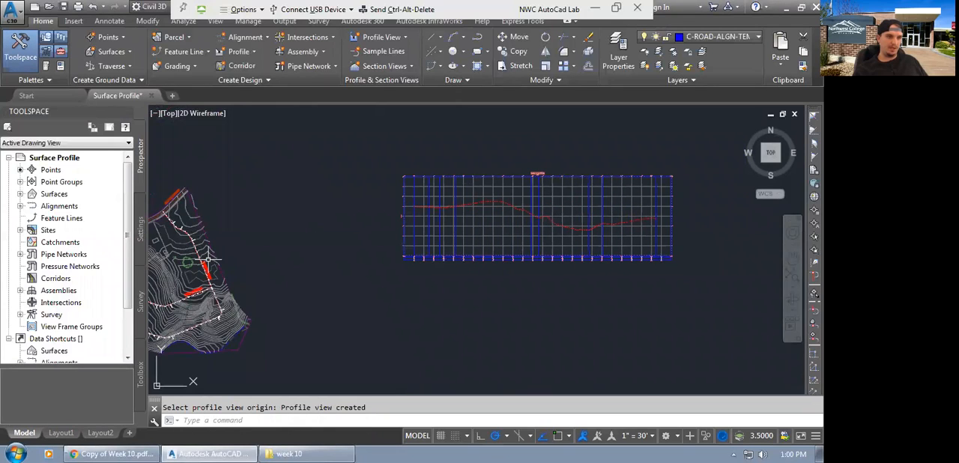
Examine the contour elevation label where the contour crosses the Jordan Court alignment just before station 5+00.
middle_click_drag(239, 261, 328, 271)
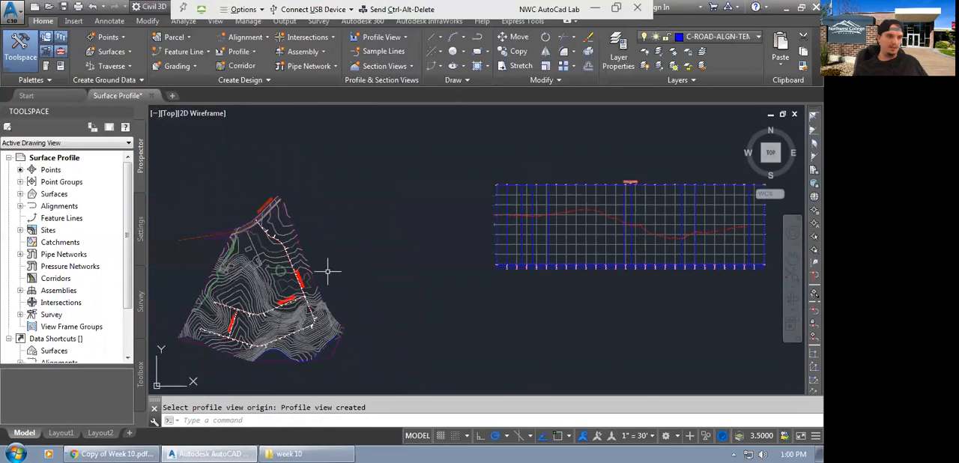
scroll(299, 258, "up", 5)
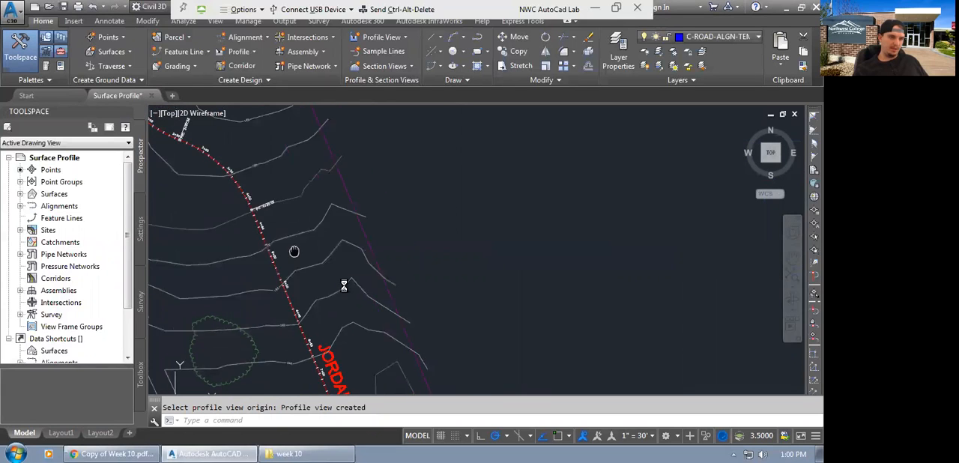
scroll(313, 259, "up", 4)
middle_click_drag(430, 346, 374, 260)
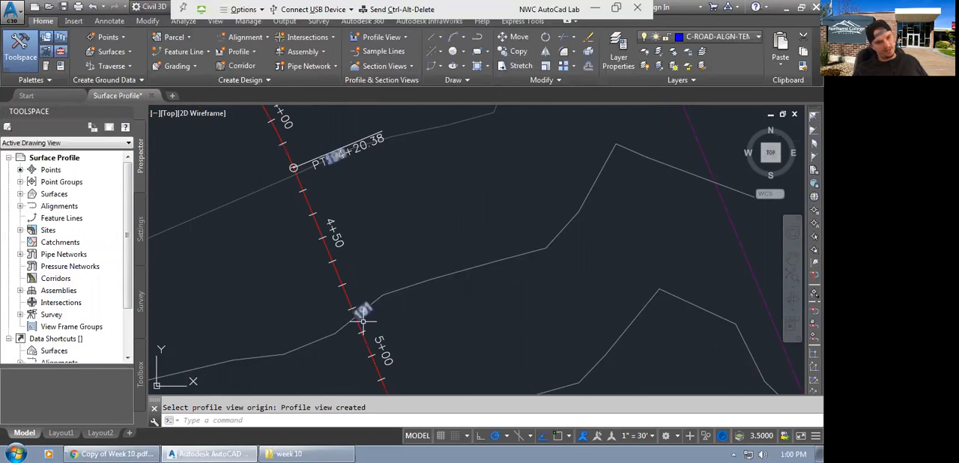
scroll(364, 313, "up", 2)
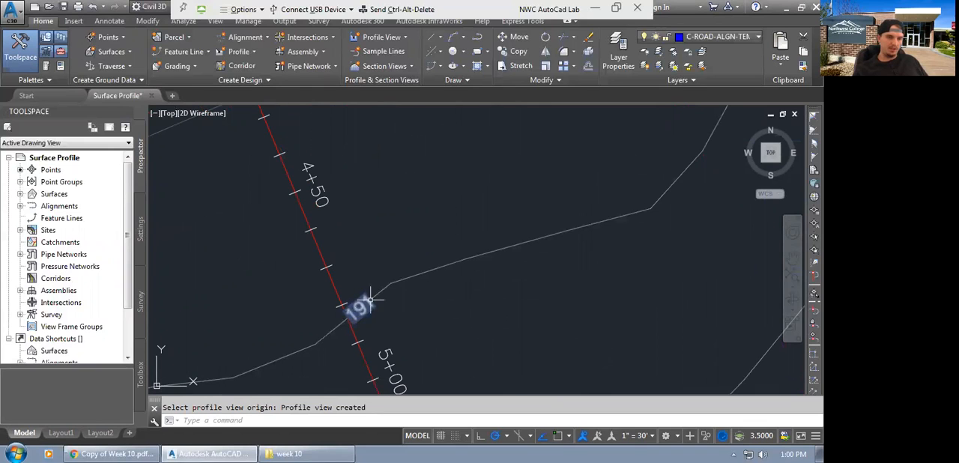
scroll(364, 315, "down", 10)
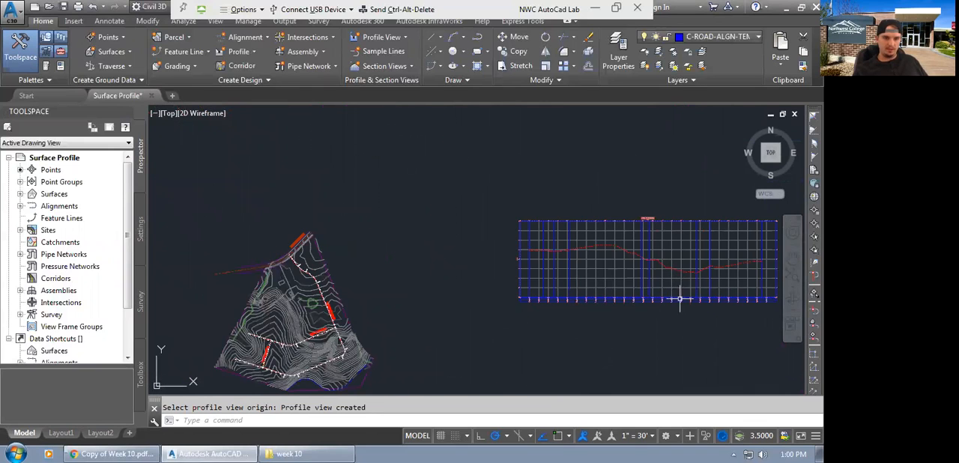
Examine the station and elevation labels in the band beneath the profile view around station 5+00.
scroll(679, 299, "up", 6)
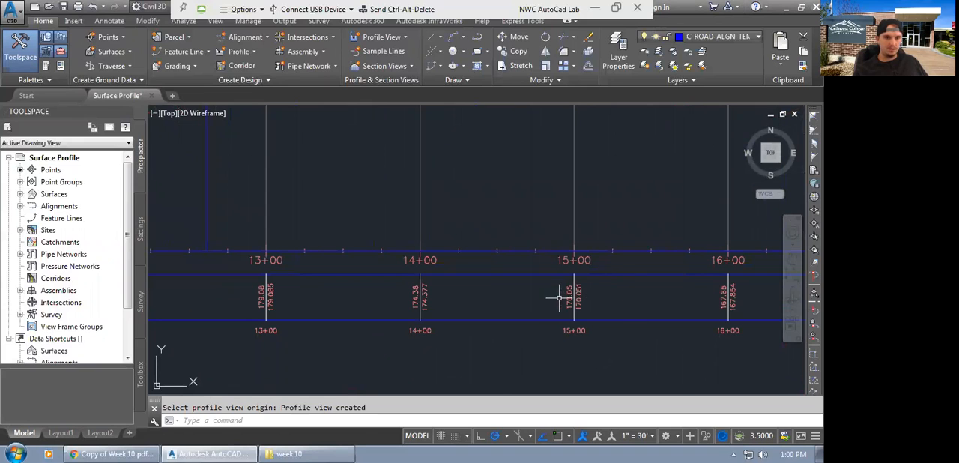
scroll(515, 299, "down", 4)
middle_click_drag(414, 299, 705, 306)
scroll(641, 306, "down", 3)
mouse_move(364, 303)
middle_mouse_down()
mouse_move(736, 306)
mouse_move(764, 297)
mouse_move(636, 307)
middle_mouse_up()
scroll(244, 292, "up", 4)
scroll(238, 284, "down", 5)
scroll(524, 278, "up", 4)
scroll(435, 319, "up", 6)
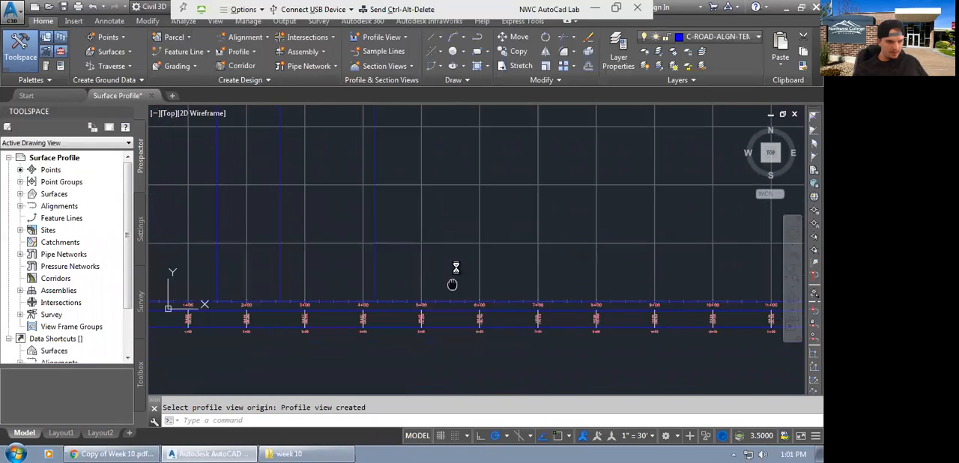
scroll(448, 358, "down", 5)
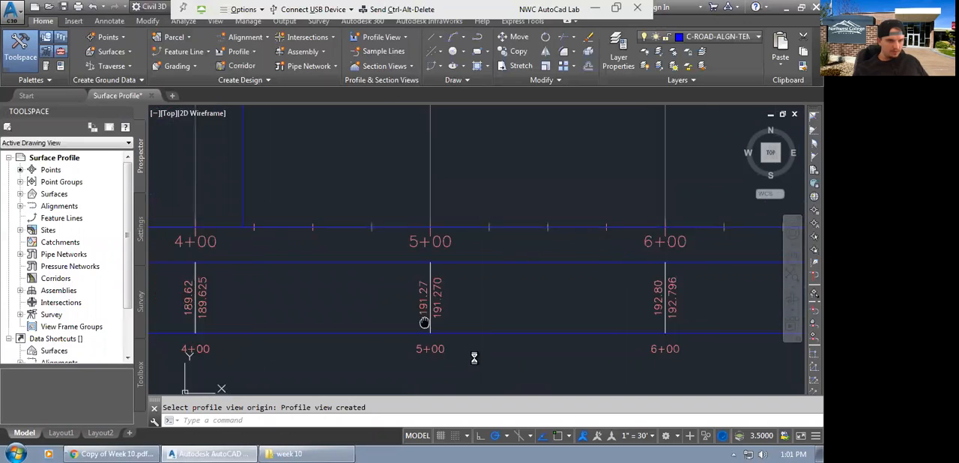
Examine the existing ground line along the profile view against the elevation grid, from its start through its low point.
middle_click_drag(453, 161, 434, 387)
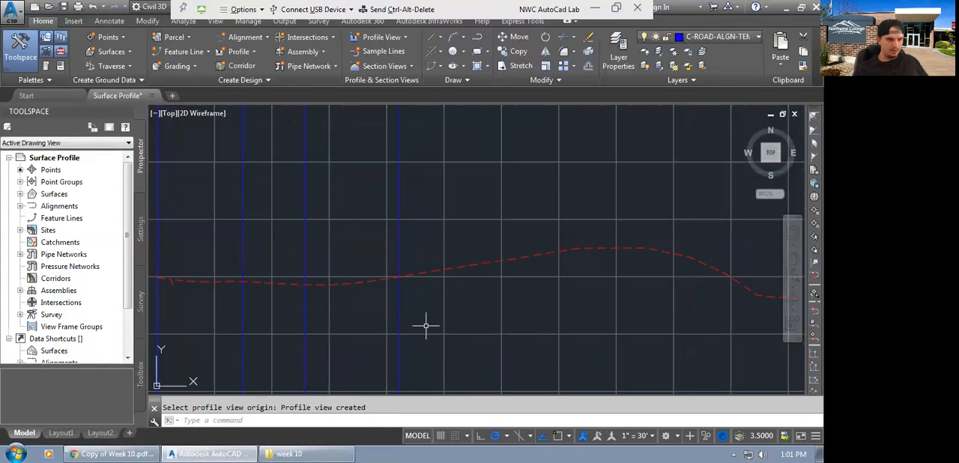
middle_click_drag(449, 276, 695, 278)
middle_click(696, 283)
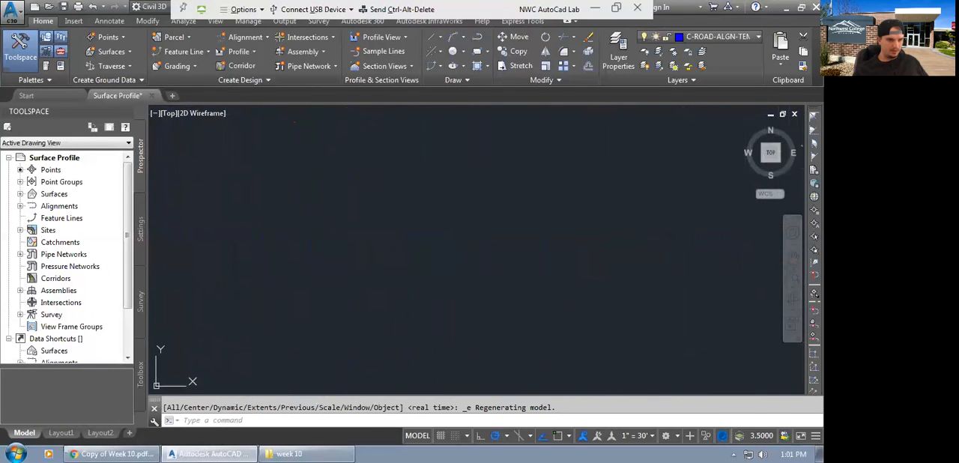
scroll(341, 333, "down", 2)
mouse_move(589, 249)
middle_mouse_down()
mouse_move(347, 331)
mouse_move(519, 309)
middle_mouse_up()
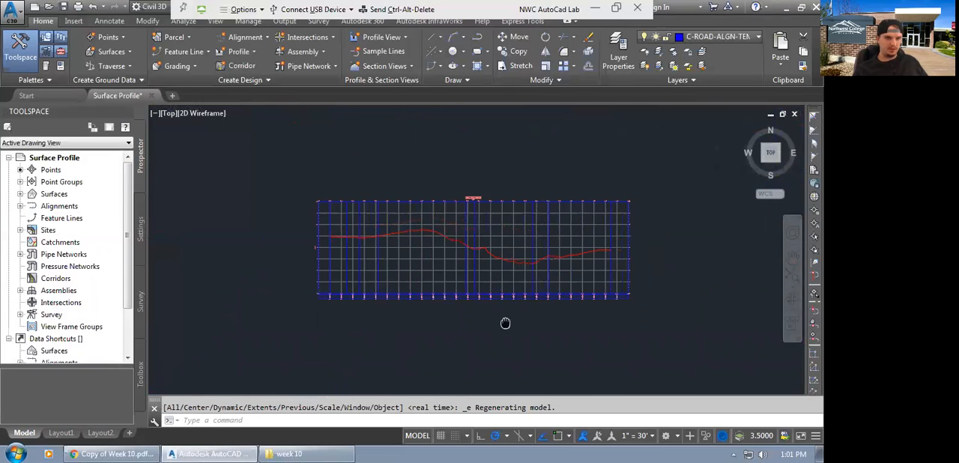
scroll(510, 279, "up", 2)
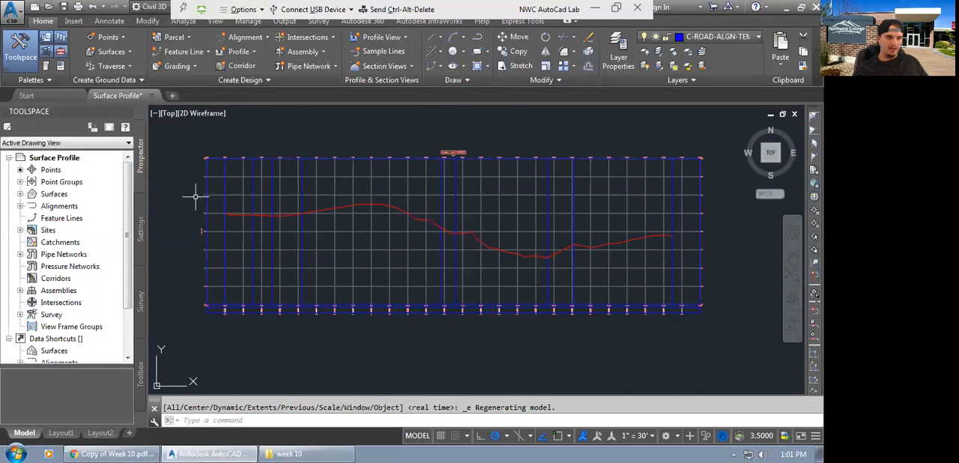
scroll(184, 198, "up", 5)
scroll(337, 241, "up", 4)
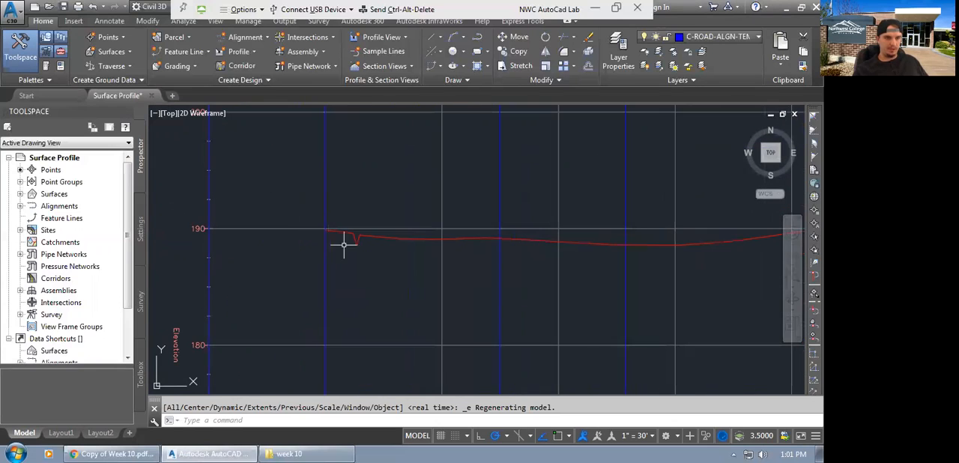
scroll(255, 230, "down", 4)
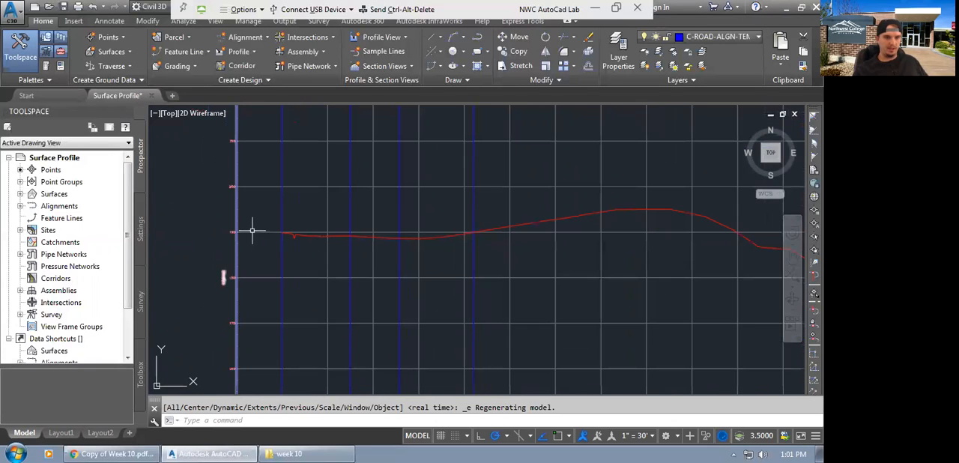
scroll(157, 219, "up", 4)
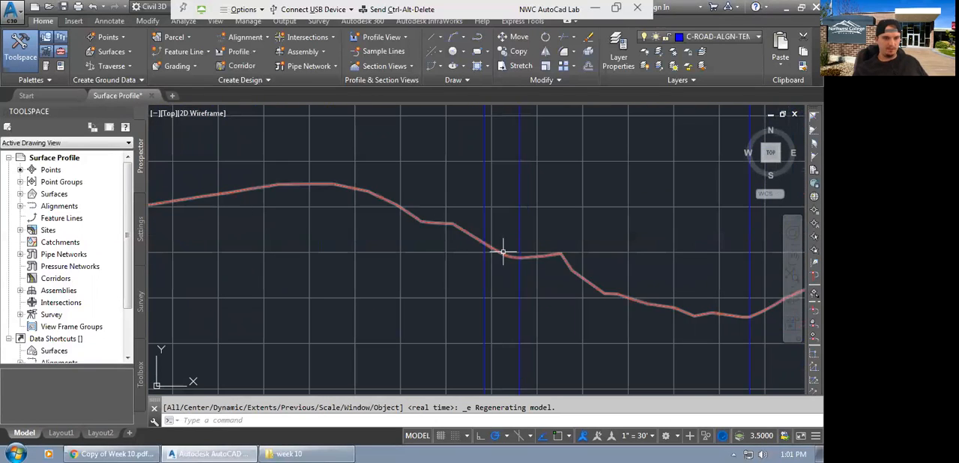
middle_click_drag(646, 305, 435, 282)
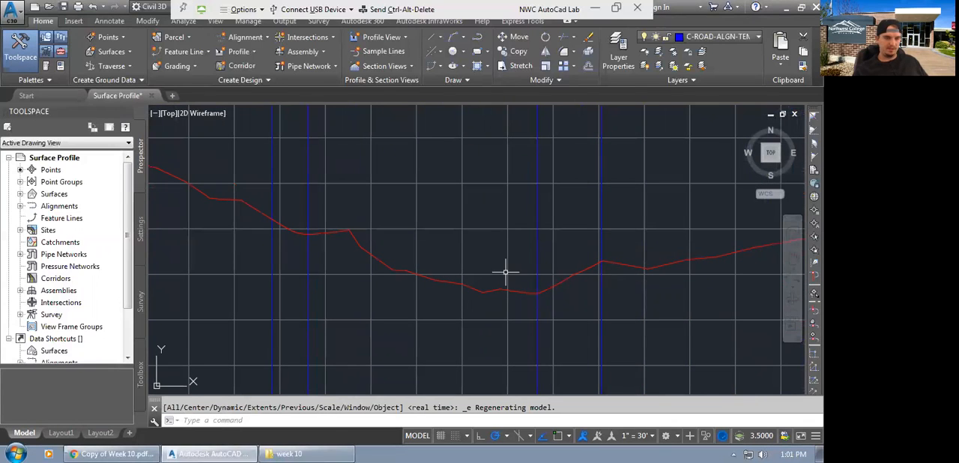
Create a layout profile in the Jordan Court profile view, keeping the Design Profile style and using the _No Labels label set.
scroll(637, 304, "down", 2)
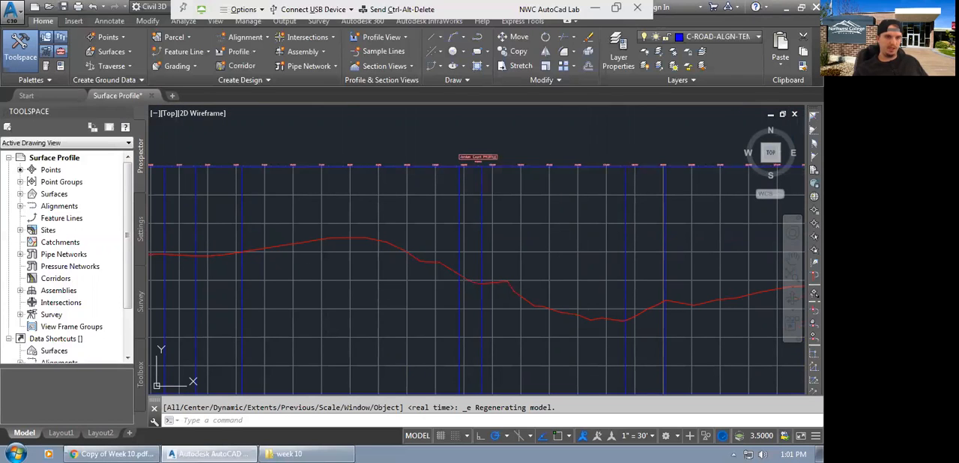
left_click(450, 164)
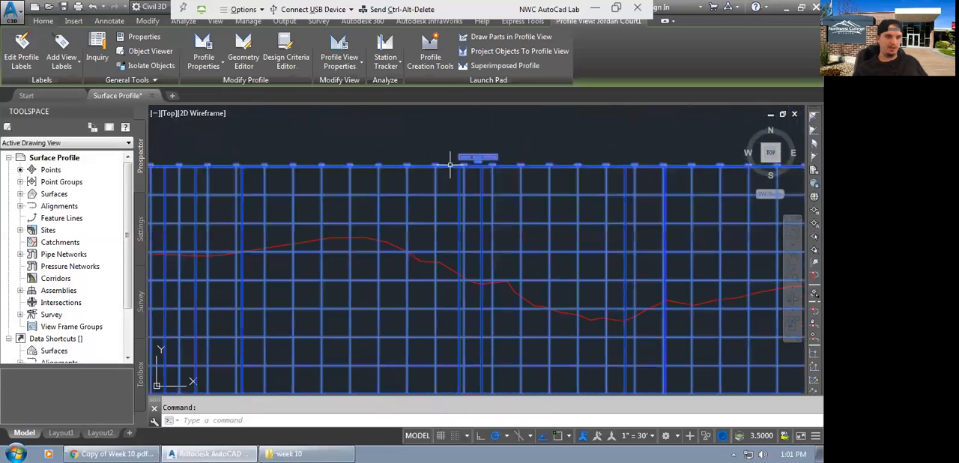
left_click(428, 53)
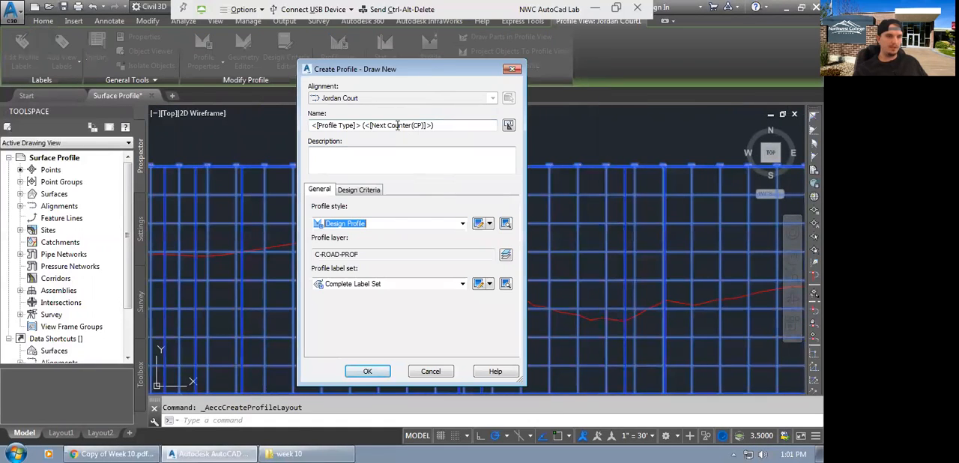
left_click(367, 284)
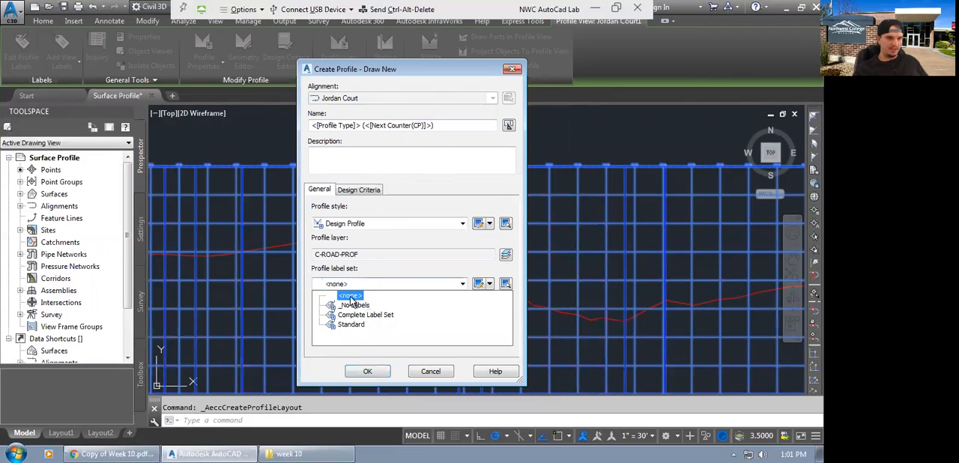
left_click(353, 305)
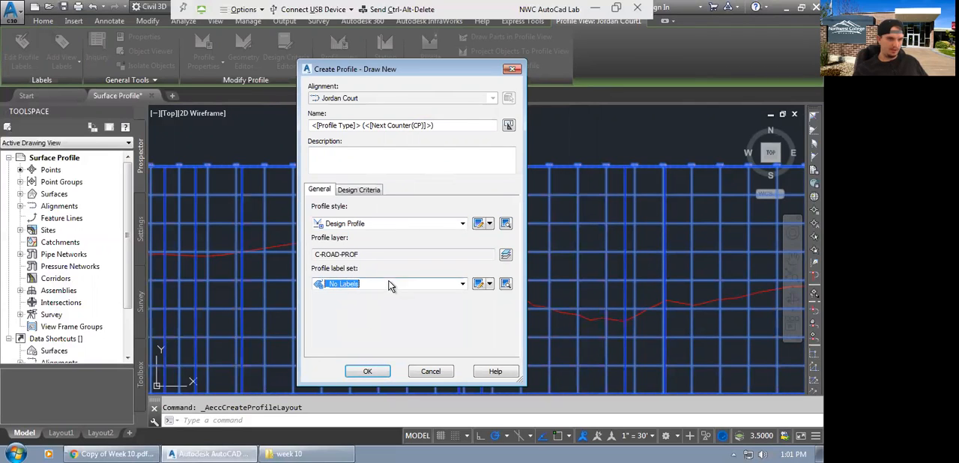
left_click(368, 373)
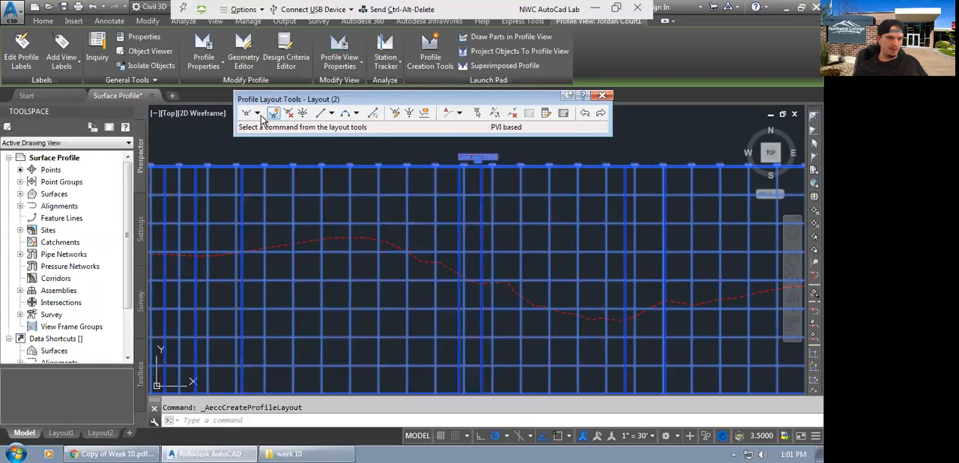
Begin drawing tangents with curves, with object snap on, at the station where the existing ground line starts.
left_click(257, 113)
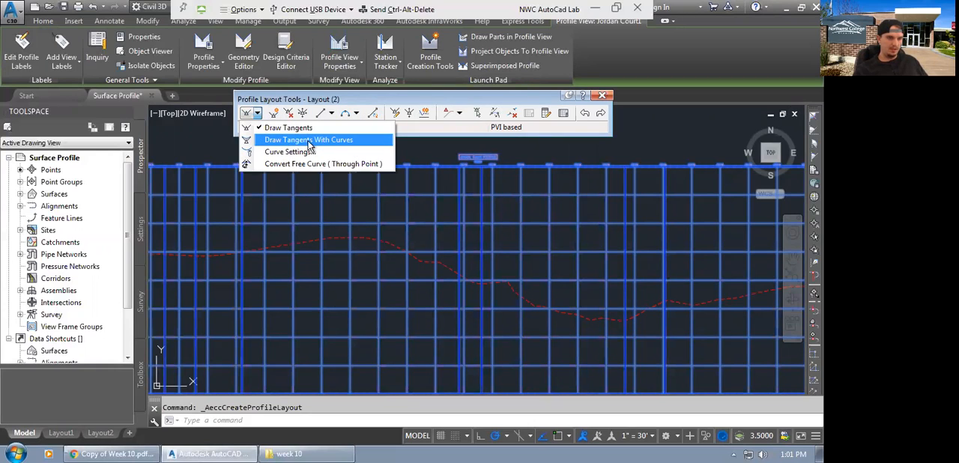
left_click(308, 141)
scroll(420, 224, "down", 5)
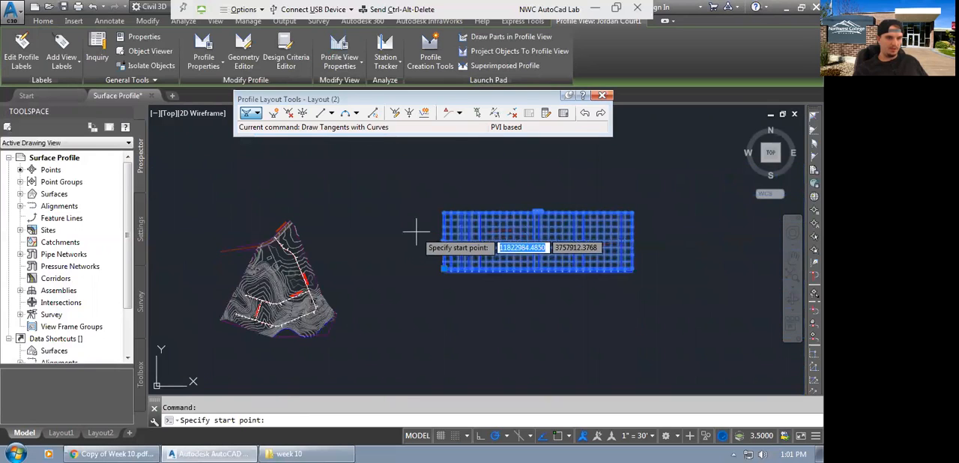
scroll(476, 229, "up", 3)
scroll(225, 257, "up", 3)
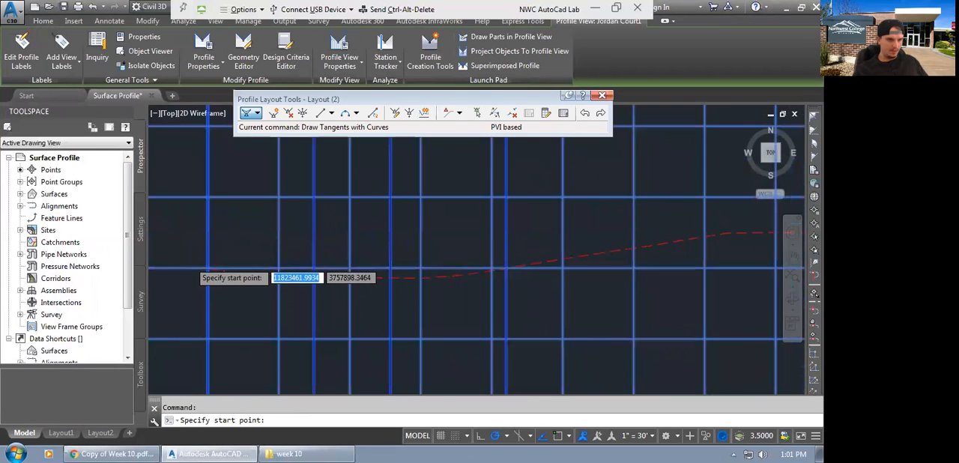
scroll(232, 281, "up", 4)
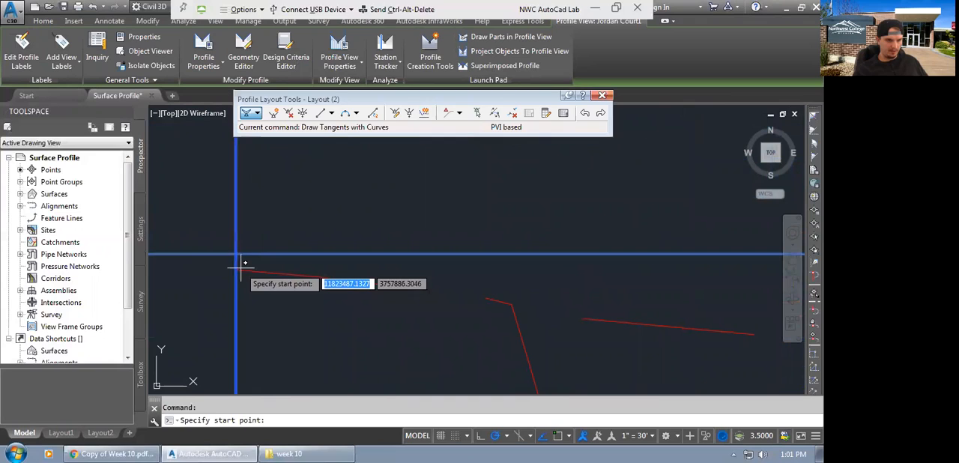
left_click(558, 437)
left_click(238, 267)
Draw the first design tangent gently uphill to a PVI slightly below the existing ground, just before its crest.
scroll(225, 267, "down", 4)
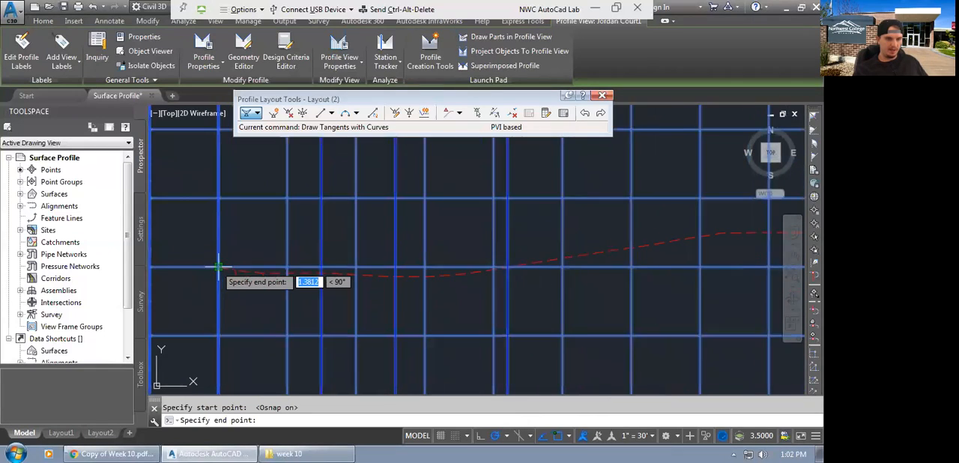
scroll(218, 266, "down", 2)
middle_click_drag(537, 300, 335, 297)
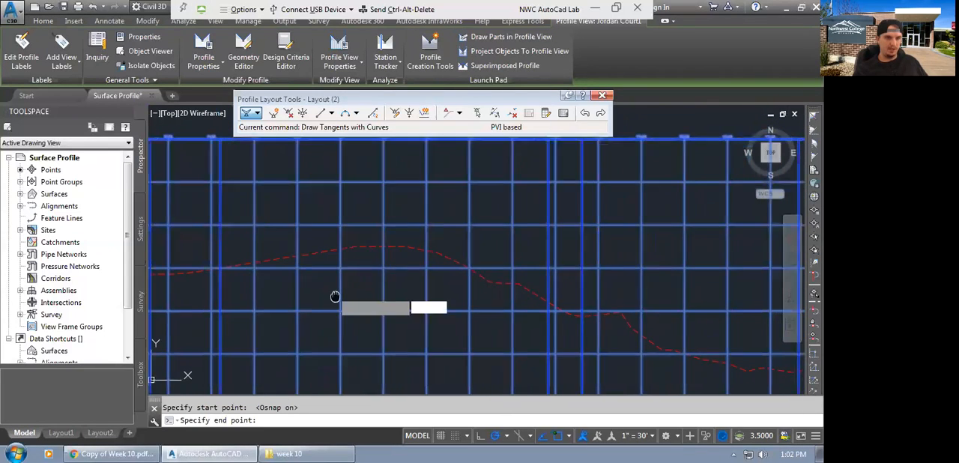
scroll(327, 273, "down", 2)
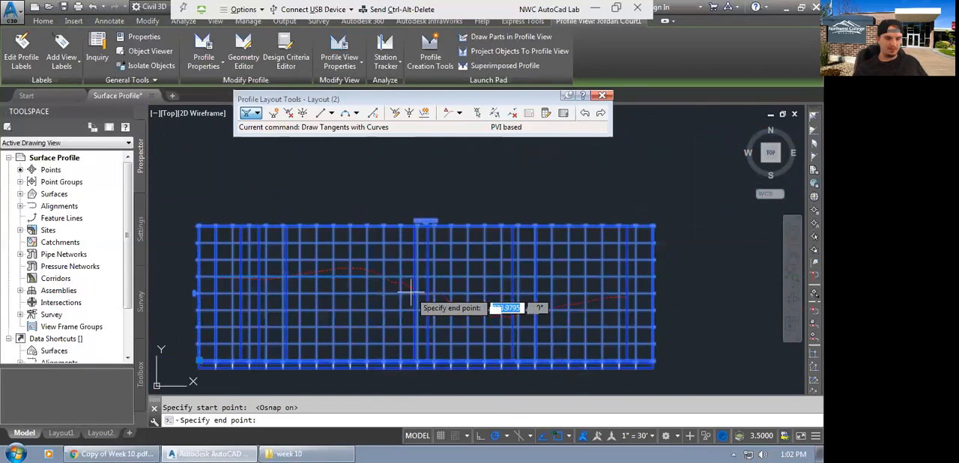
scroll(322, 273, "up", 3)
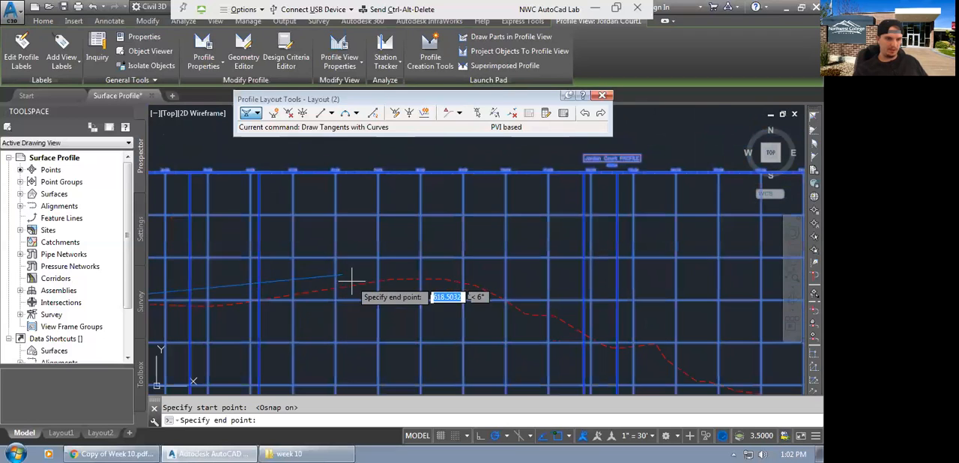
scroll(367, 288, "up", 1)
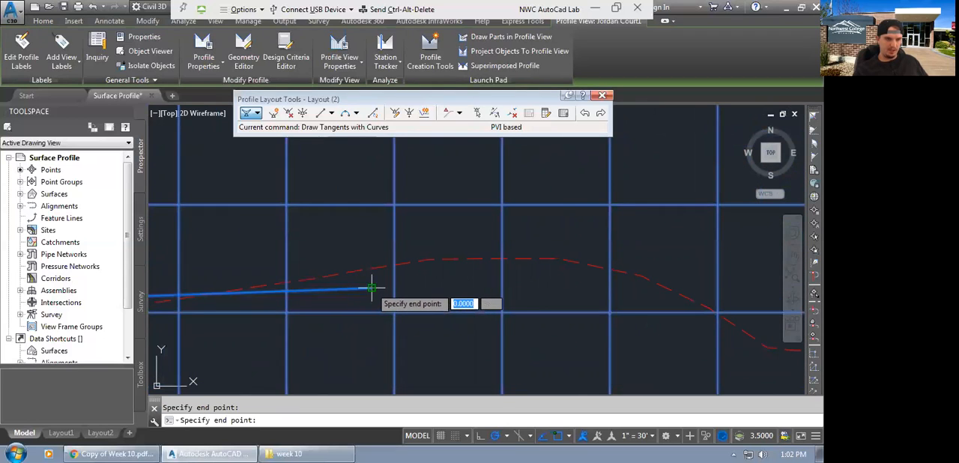
Continue the design tangents downhill, placing one PVI midway down the ground's descent and another just past its low point.
scroll(367, 289, "down", 4)
scroll(524, 309, "up", 4)
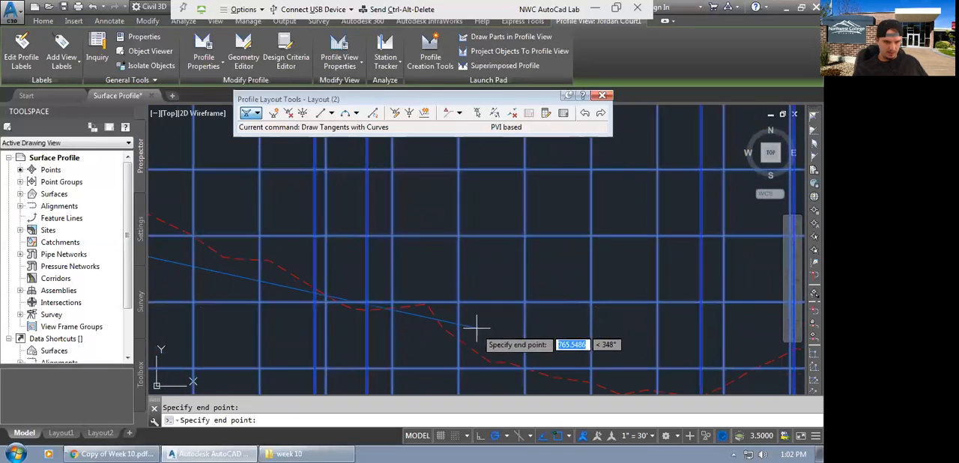
scroll(472, 333, "down", 4)
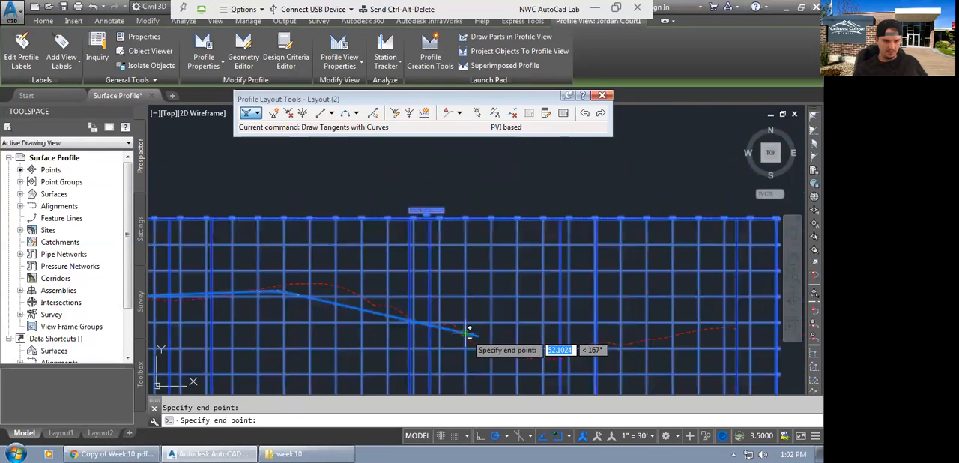
scroll(608, 357, "up", 4)
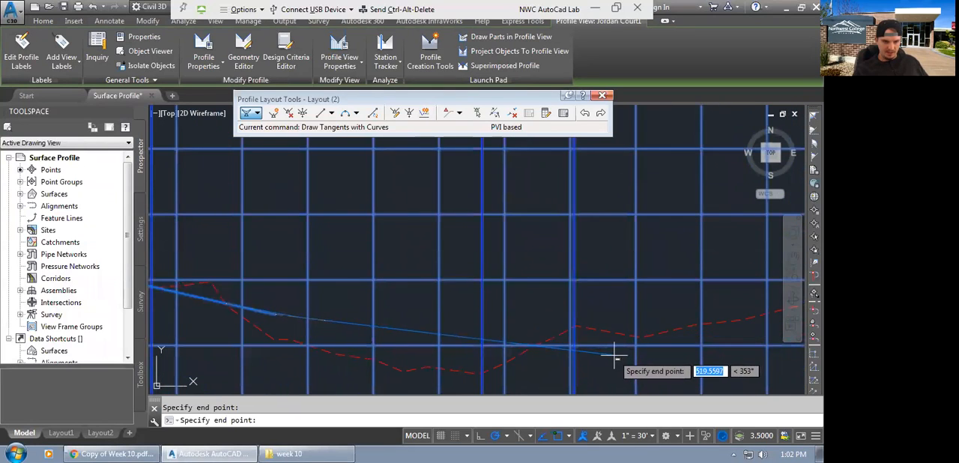
scroll(607, 351, "up", 3)
scroll(497, 332, "down", 4)
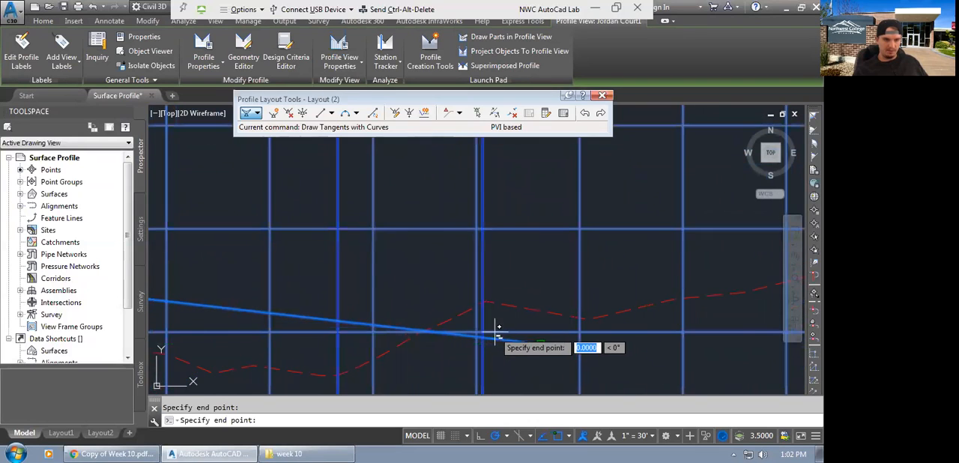
Draw the last design tangent uphill to the end of the existing ground line and finish the profile layout.
scroll(690, 327, "up", 3)
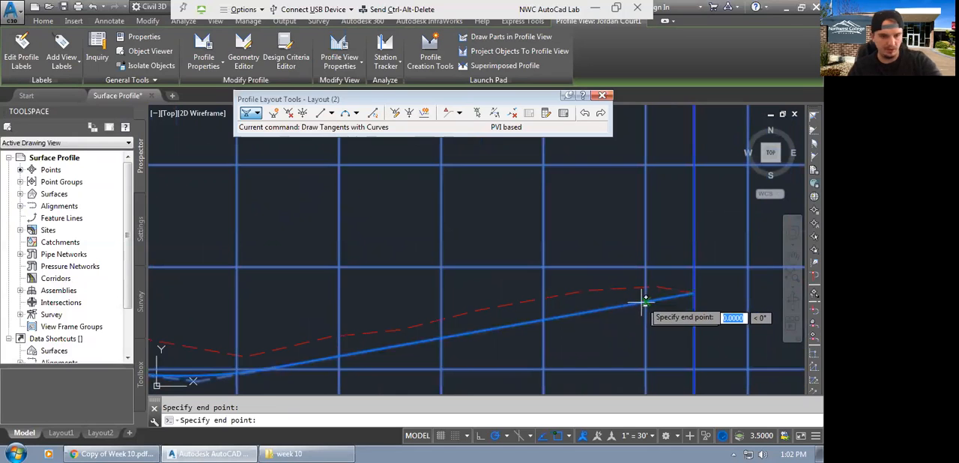
key("Return")
scroll(463, 266, "down", 1)
scroll(462, 266, "down", 2)
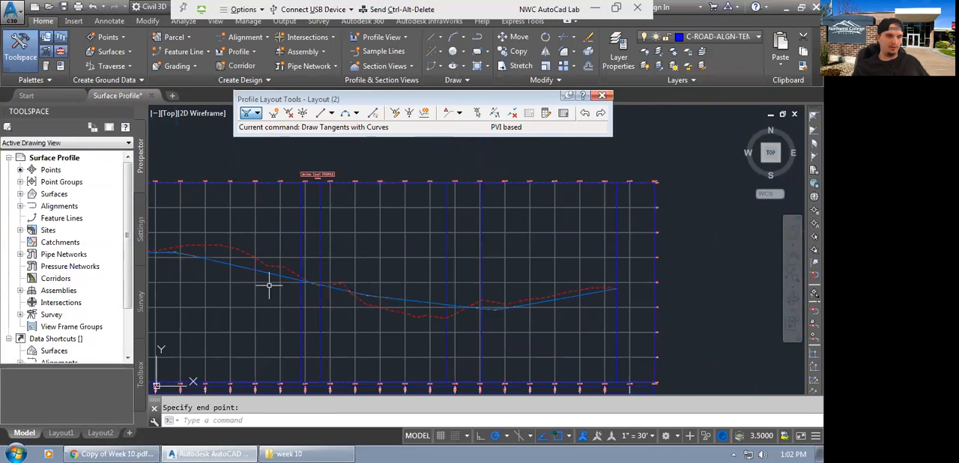
Raise the design profile's crest PVI vertically so it sits closer to the existing ground line.
middle_click_drag(350, 305, 477, 338)
scroll(371, 328, "up", 2)
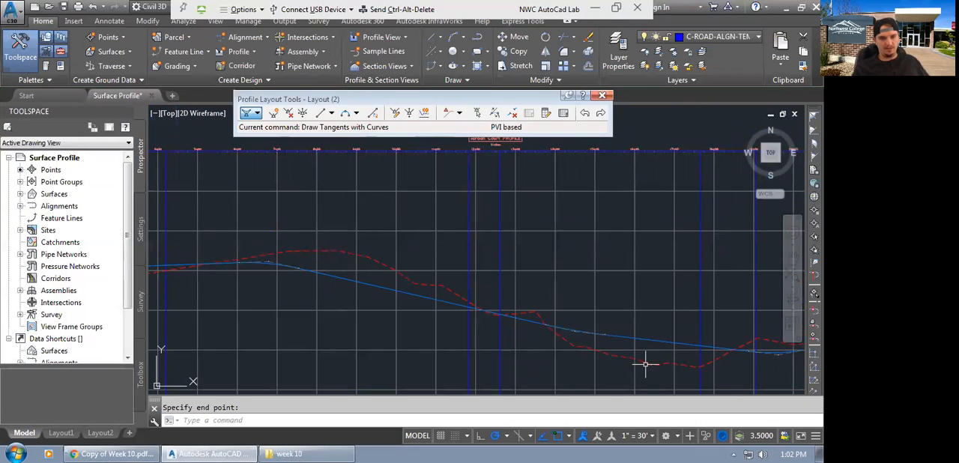
scroll(468, 310, "down", 2)
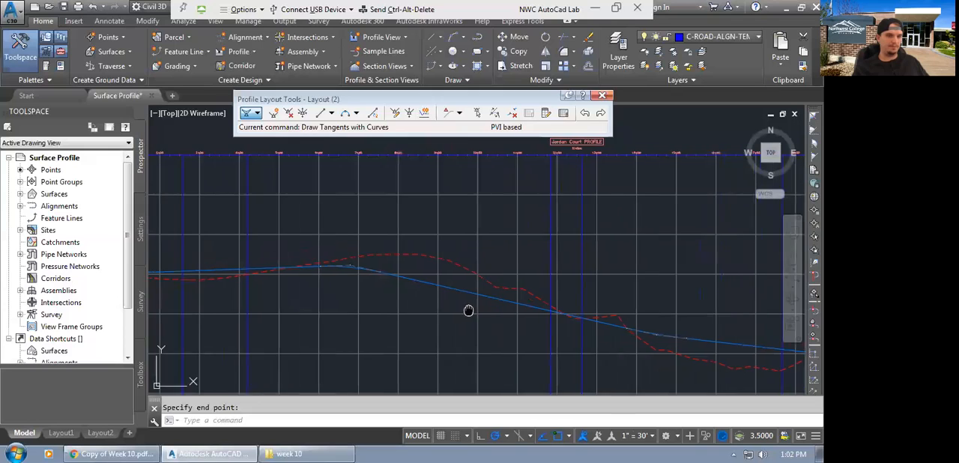
middle_click_drag(458, 316, 419, 320)
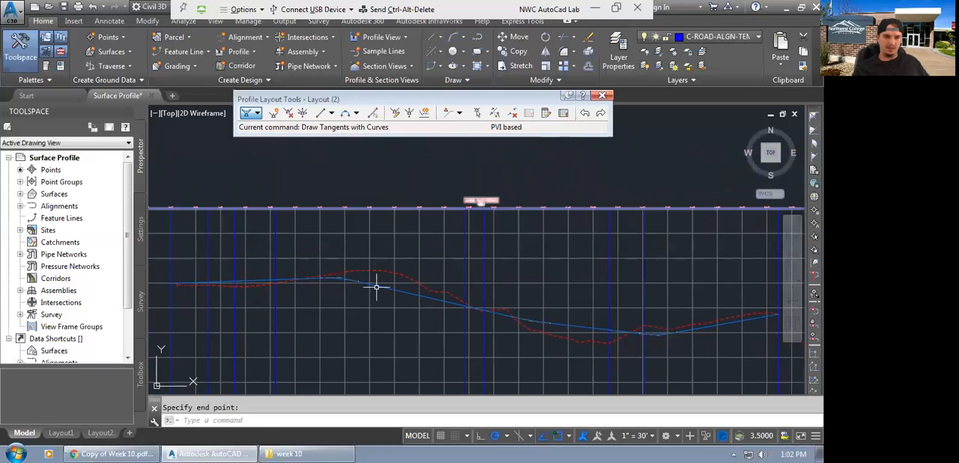
scroll(339, 284, "up", 5)
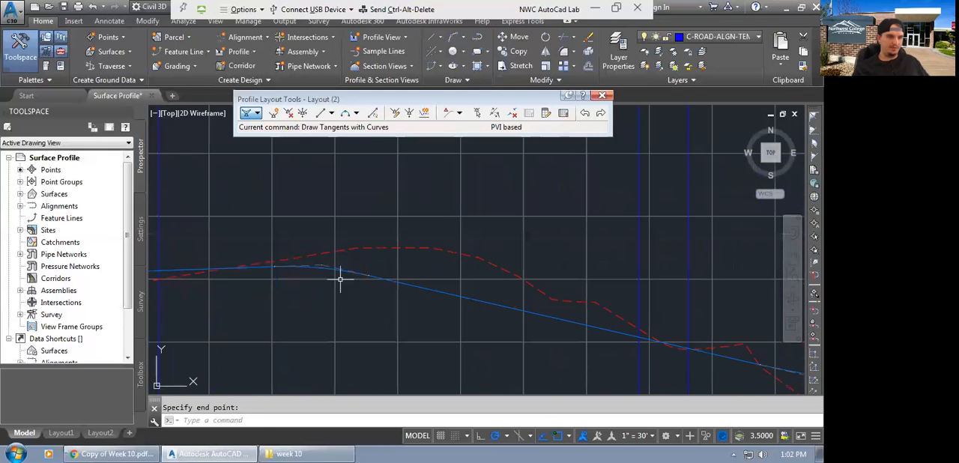
left_click(286, 271)
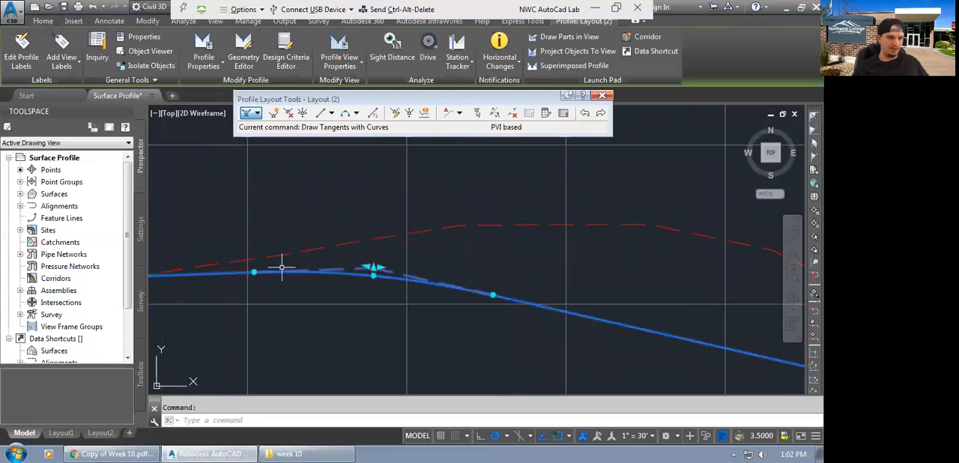
scroll(359, 267, "up", 3)
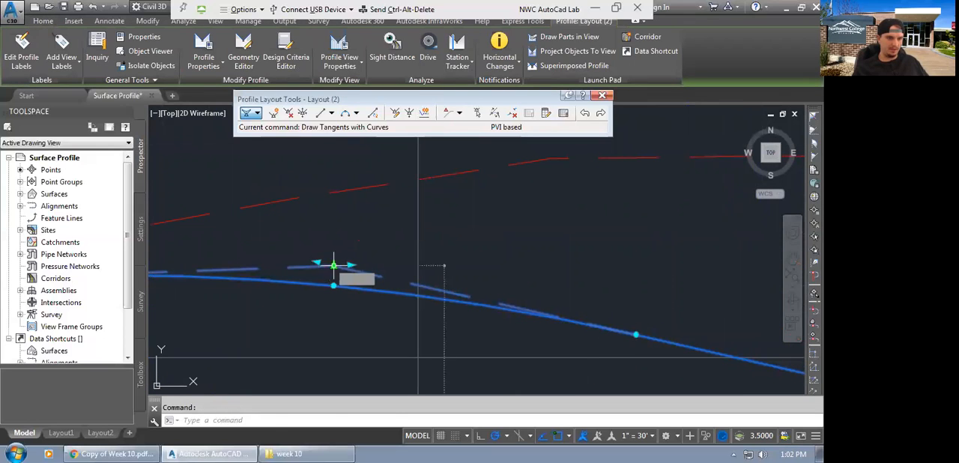
left_click(330, 264)
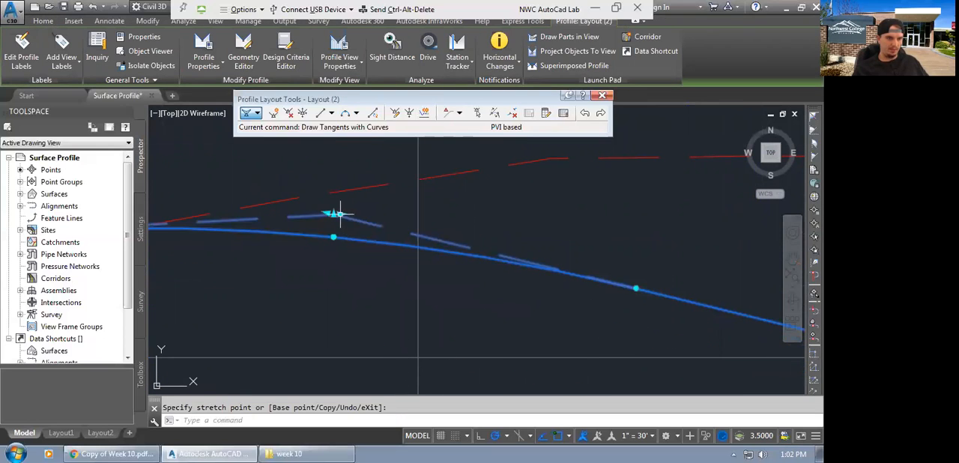
Examine the adjusted design profile against the existing ground along its full length, and clear the selection.
scroll(429, 248, "down", 2)
scroll(428, 258, "down", 6)
middle_click_drag(473, 331, 403, 289)
scroll(403, 289, "down", 3)
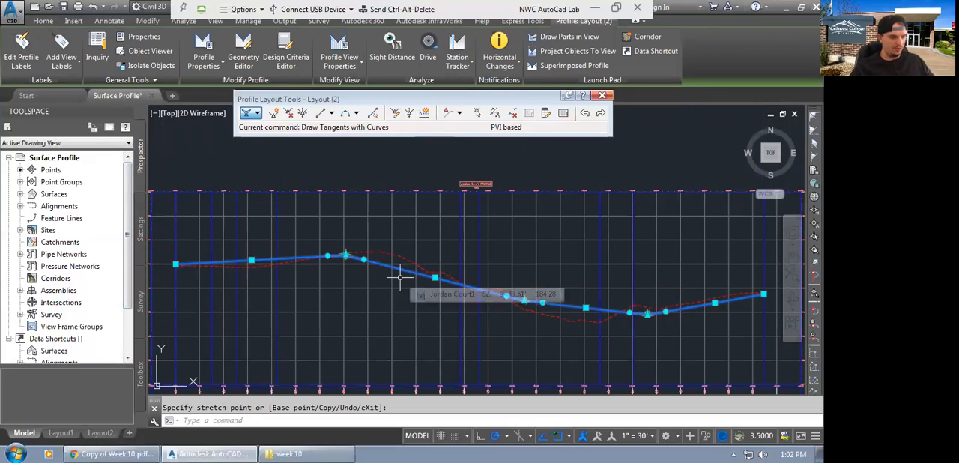
right_click(346, 235)
key("Escape")
key("Escape")
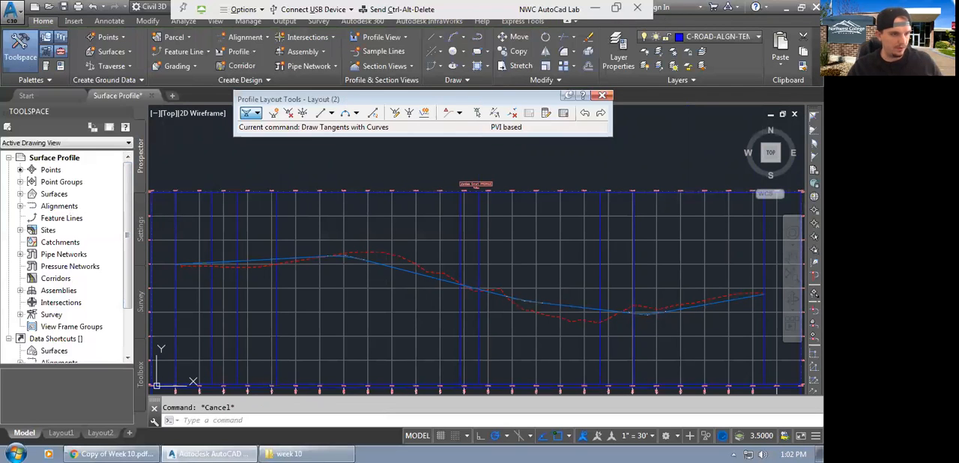
Expand the Jordan Court centerline alignment in the Prospector tree to list its profiles.
left_click(241, 260)
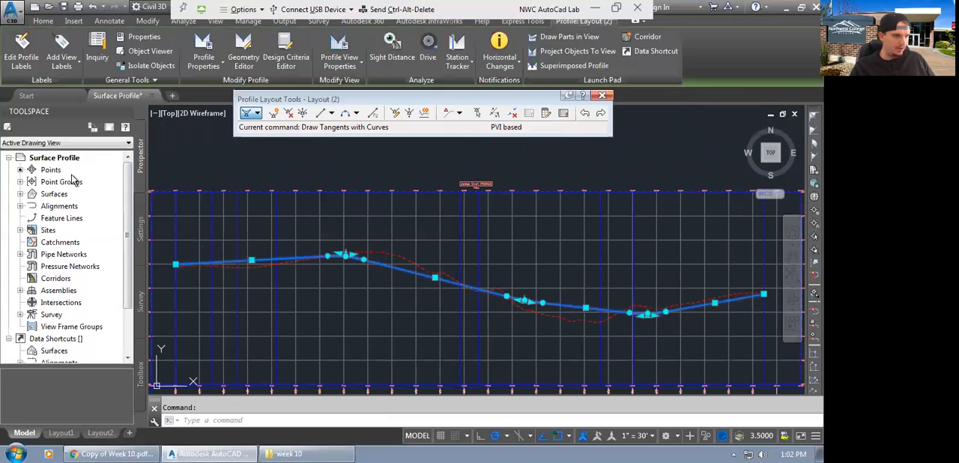
left_click(21, 206)
left_click(31, 218)
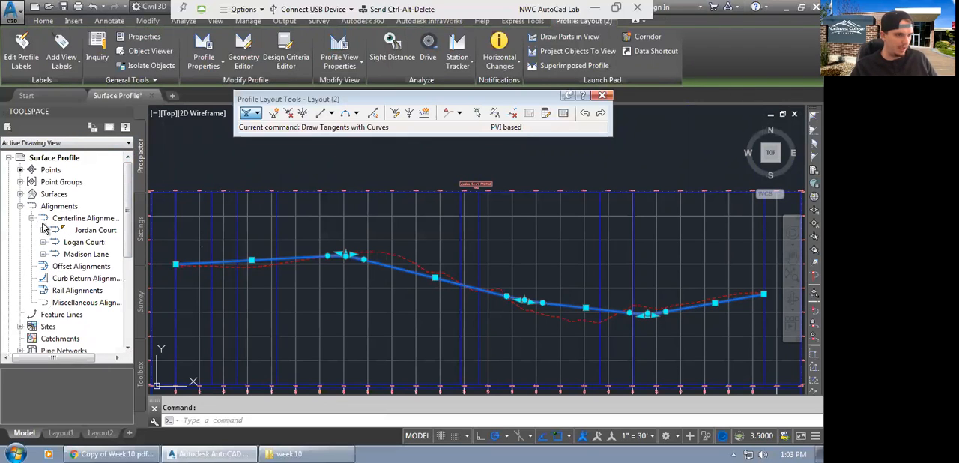
left_click(43, 231)
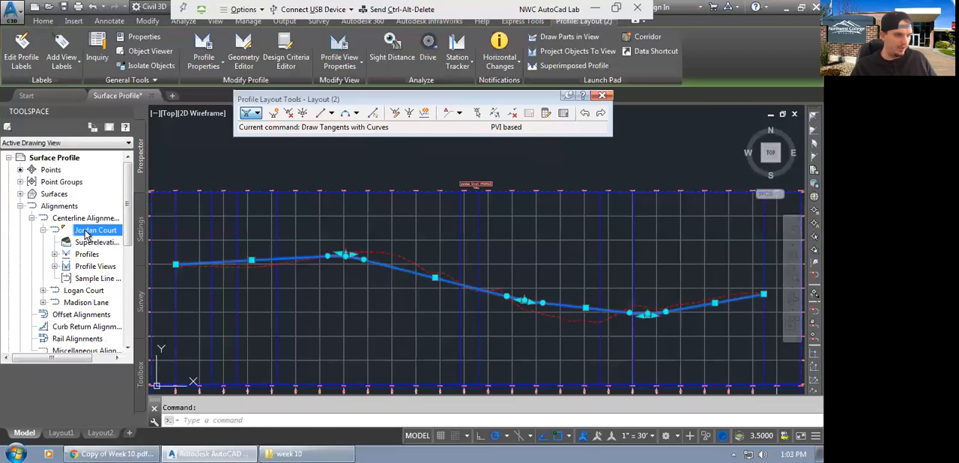
right_click(96, 232)
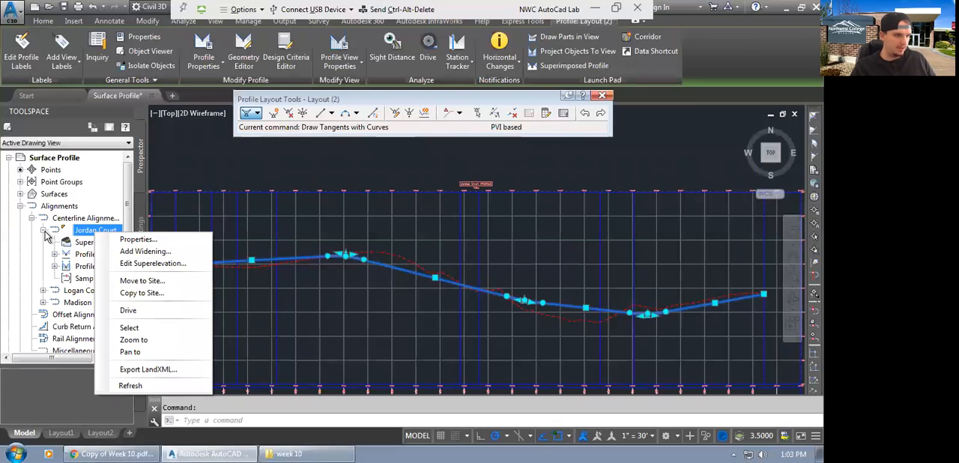
left_click(36, 247)
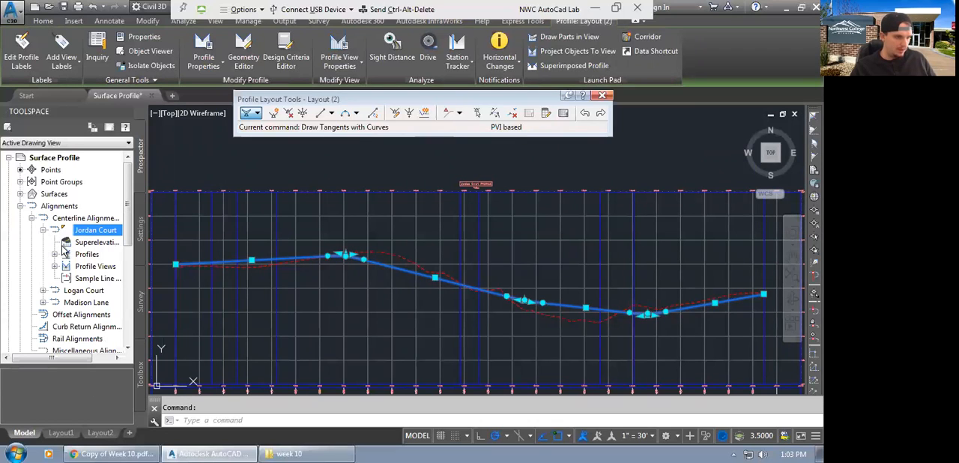
left_click(55, 254)
left_click_drag(74, 357, 95, 357)
Rename the Layout (2) design profile as Jordan Court FGCL in its profile properties.
left_click(91, 268)
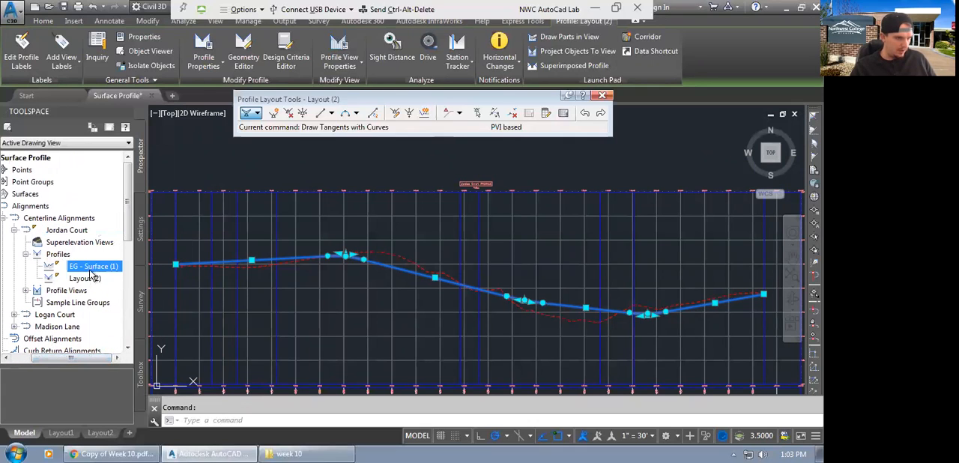
right_click(85, 272)
left_click(80, 280)
right_click(79, 281)
left_click(105, 285)
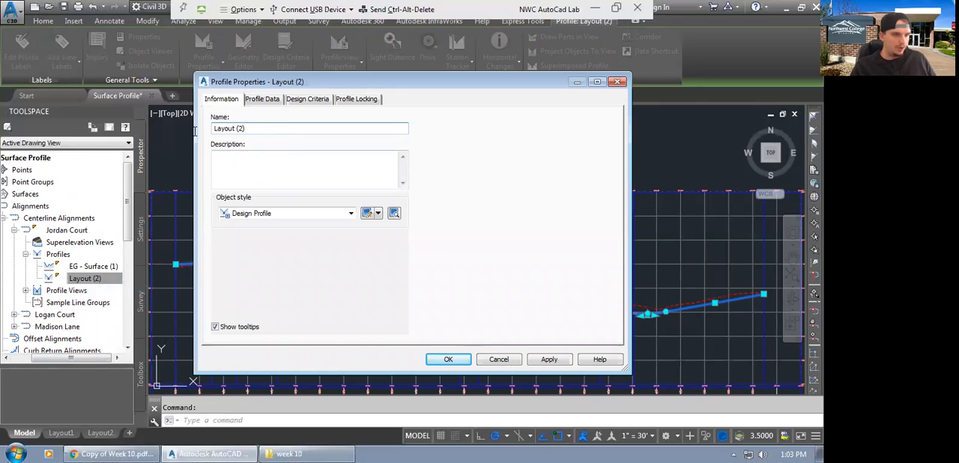
type("Jordan Cou")
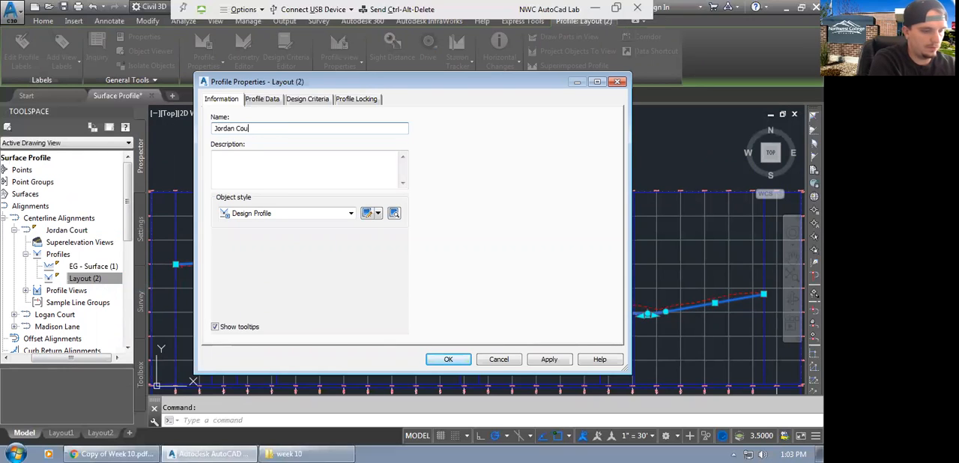
type("rt FGCL")
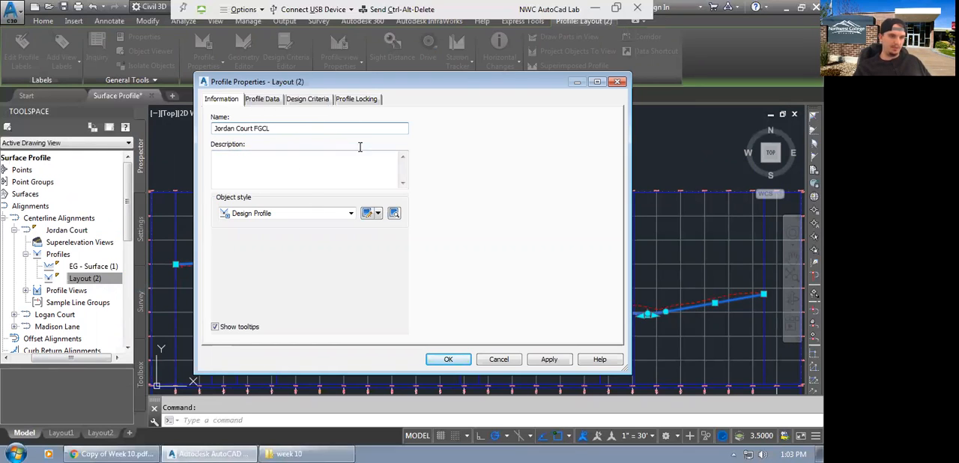
Enable criteria-based design for the profile with the design criteria file and the Subdivision design check set, and clear the selection.
left_click(314, 98)
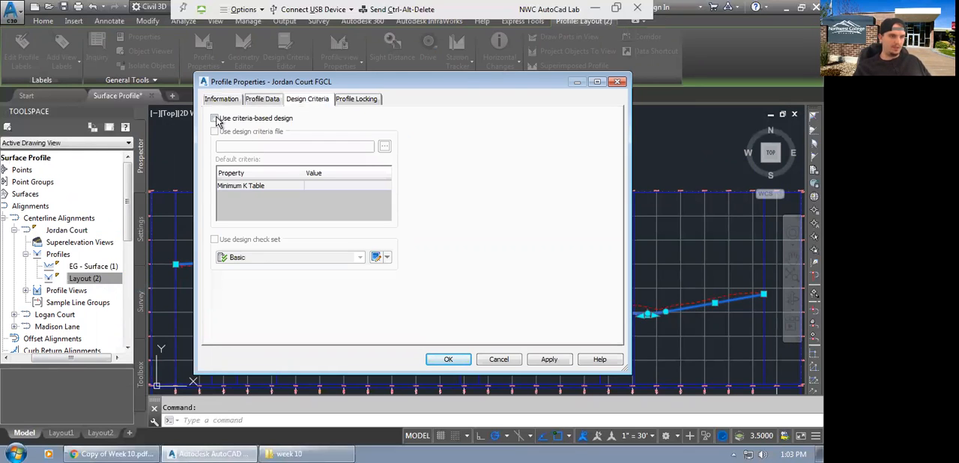
left_click(214, 117)
left_click(214, 132)
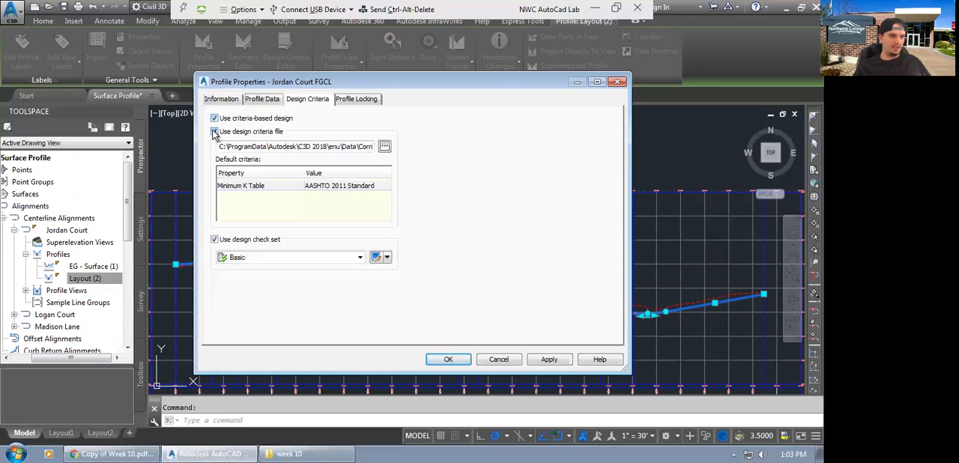
left_click(272, 260)
left_click(261, 278)
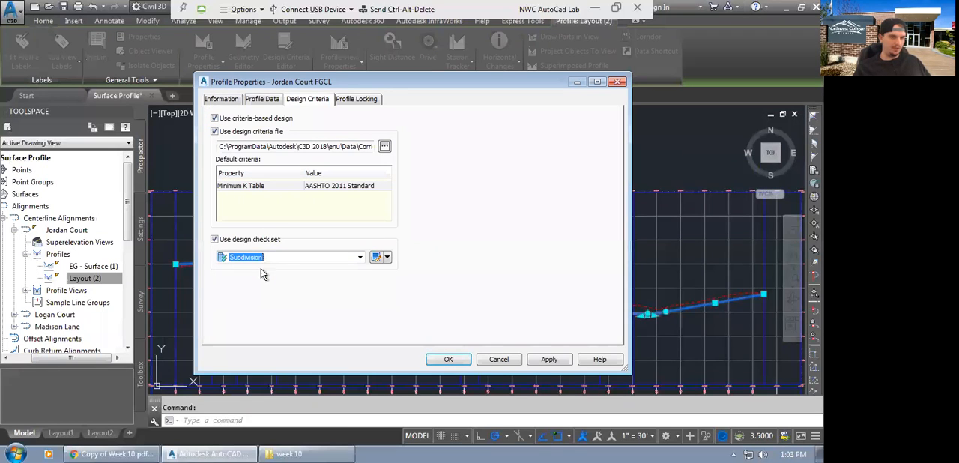
left_click(550, 361)
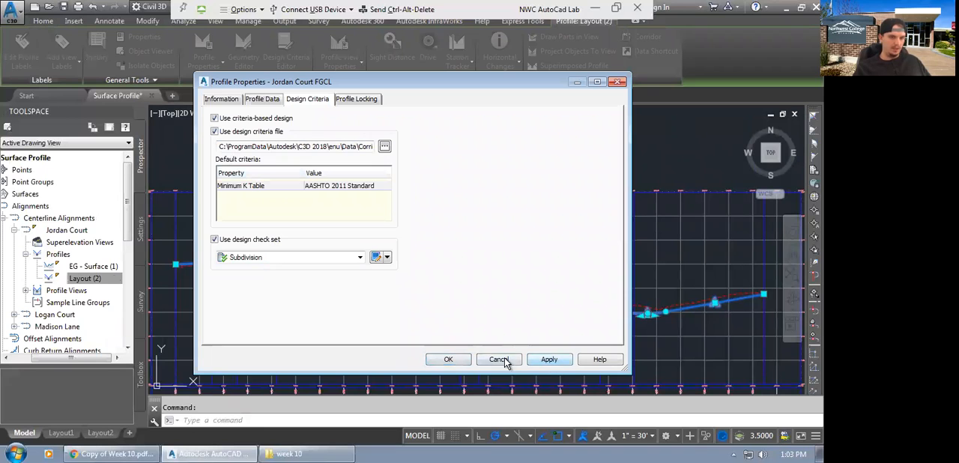
left_click(452, 360)
scroll(334, 275, "up", 2)
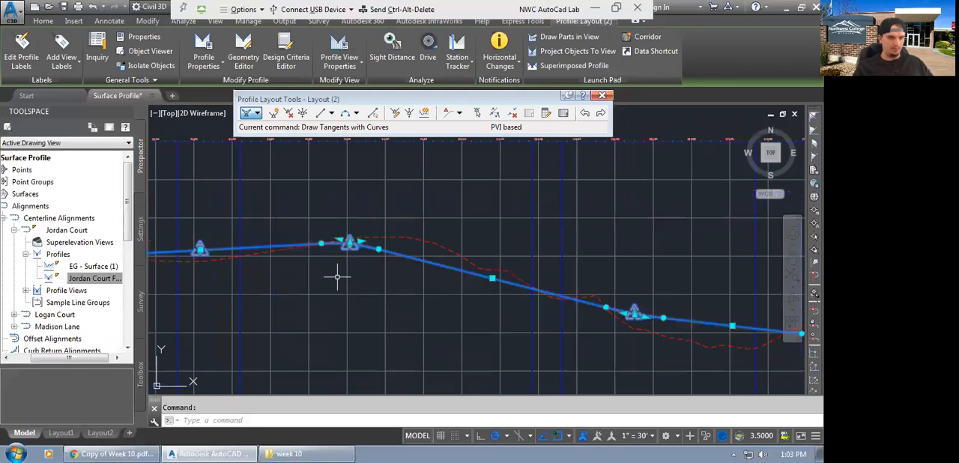
key("Escape")
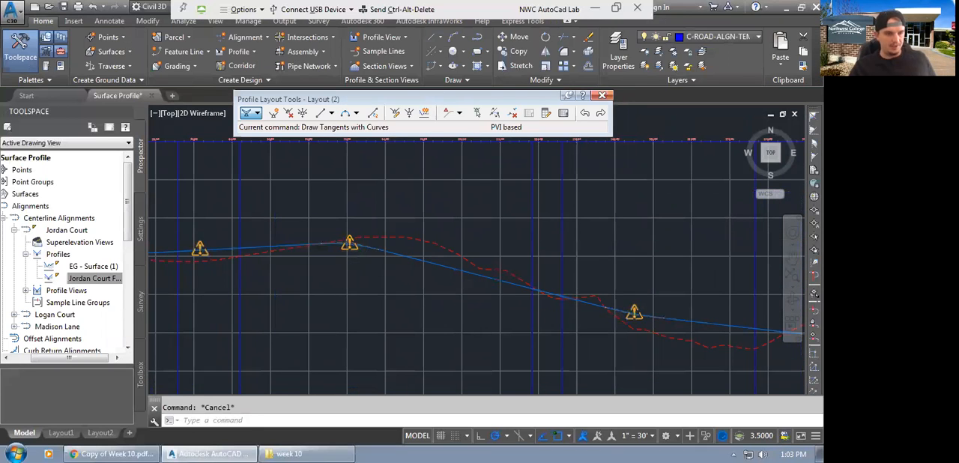
Examine the design check warnings along the Jordan Court design profile, including the K value details at the crest curve.
scroll(364, 264, "down", 2)
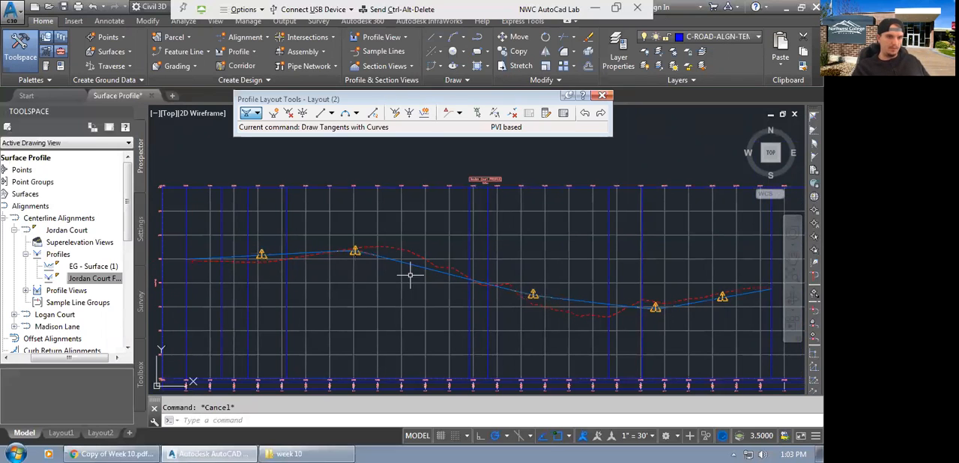
scroll(547, 315, "up", 1)
scroll(247, 268, "up", 4)
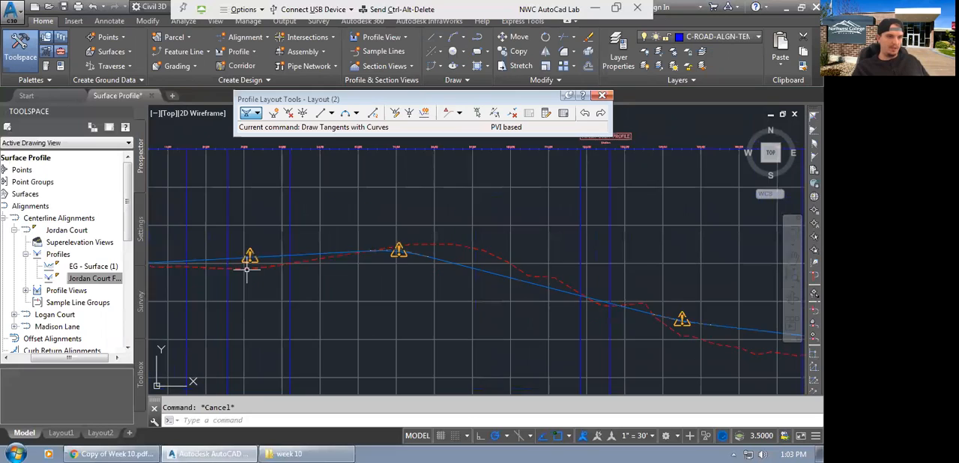
mouse_move(247, 268)
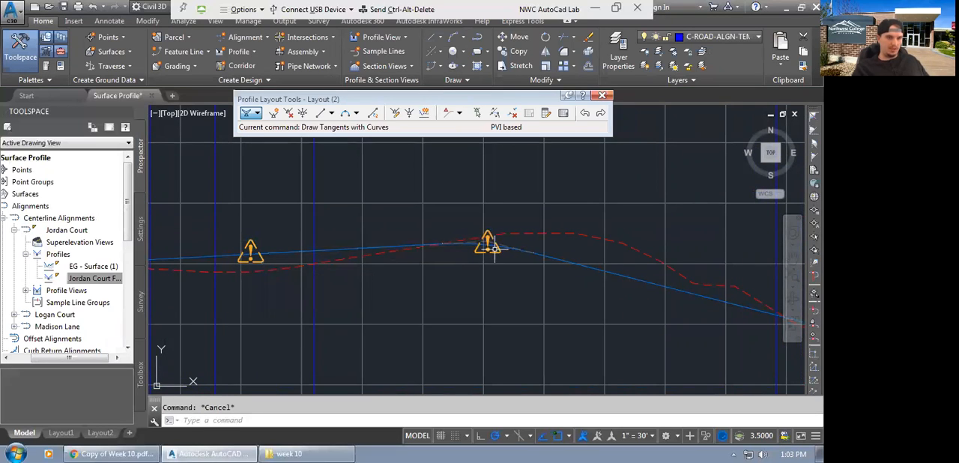
mouse_move(483, 252)
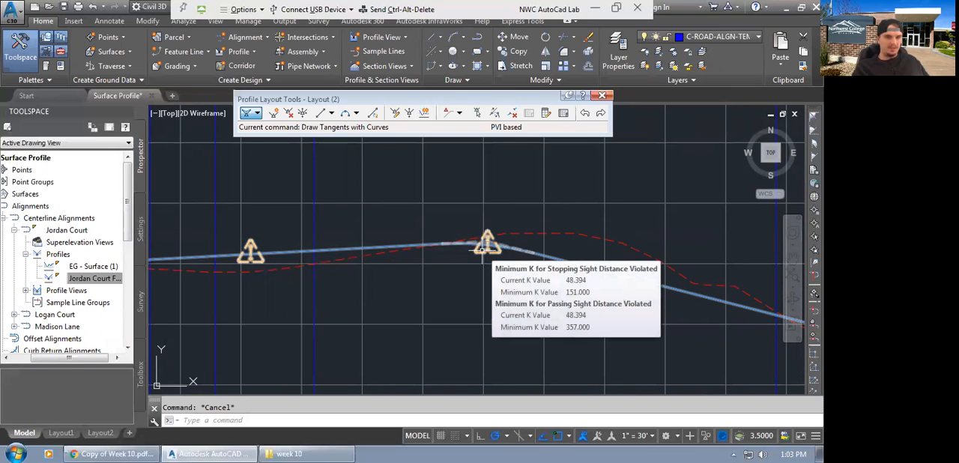
scroll(460, 260, "down", 4)
middle_click_drag(526, 298, 417, 294)
scroll(357, 247, "up", 2)
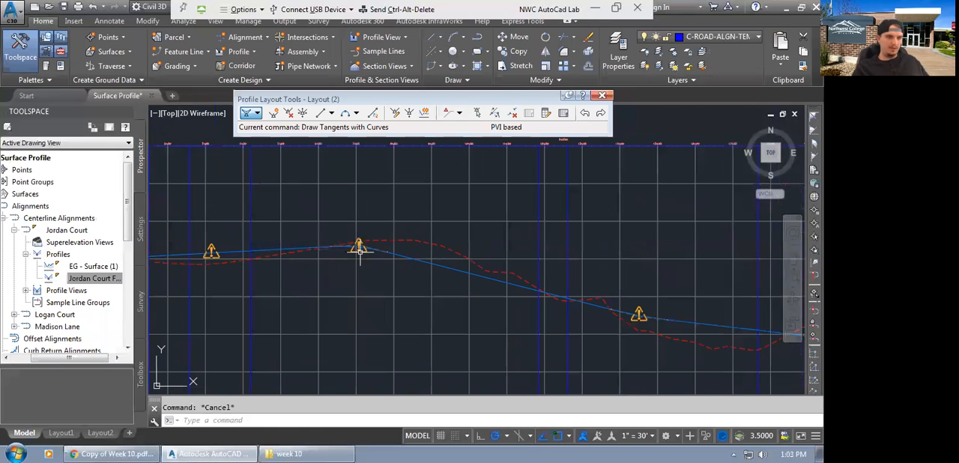
scroll(434, 293, "down", 3)
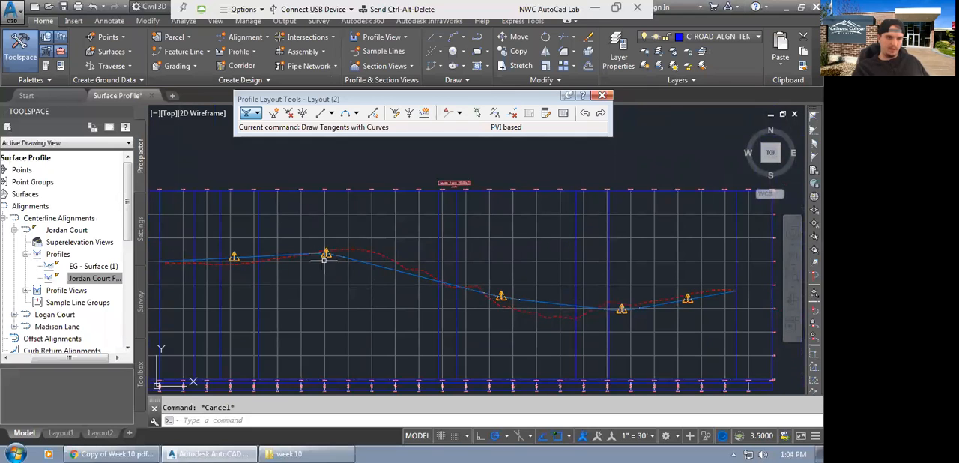
scroll(289, 251, "up", 2)
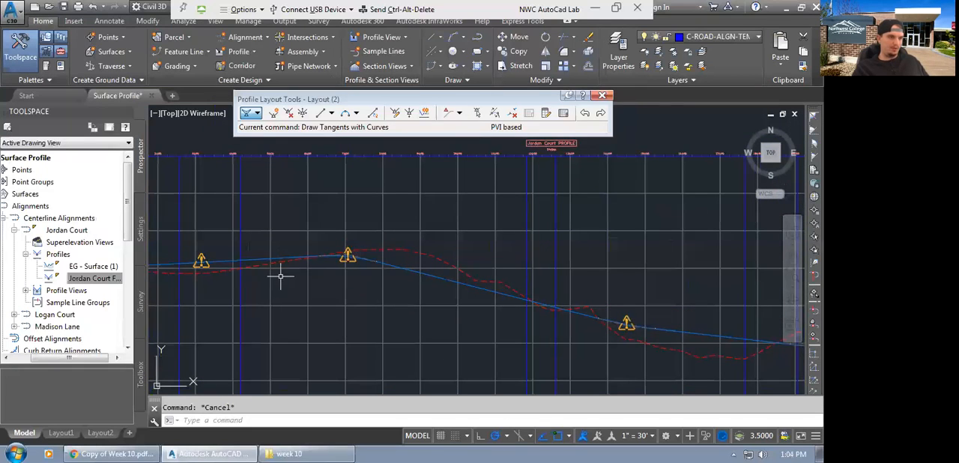
scroll(433, 296, "down", 1)
scroll(436, 298, "down", 2)
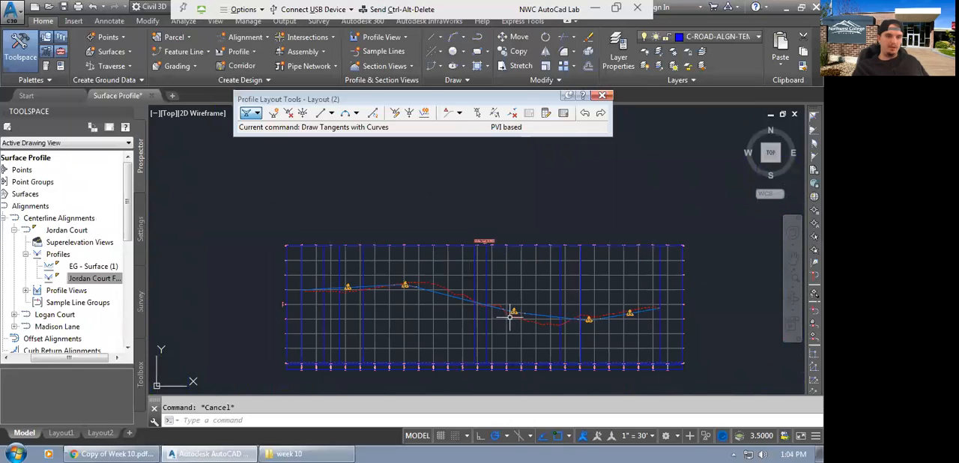
Set the Jordan Court alignment's design speed to 25 mi/h in its design criteria.
right_click(78, 232)
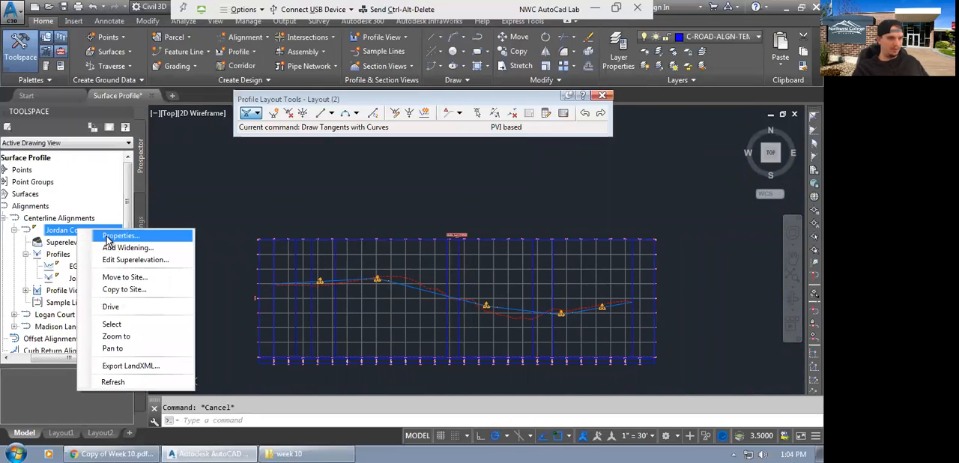
left_click(120, 236)
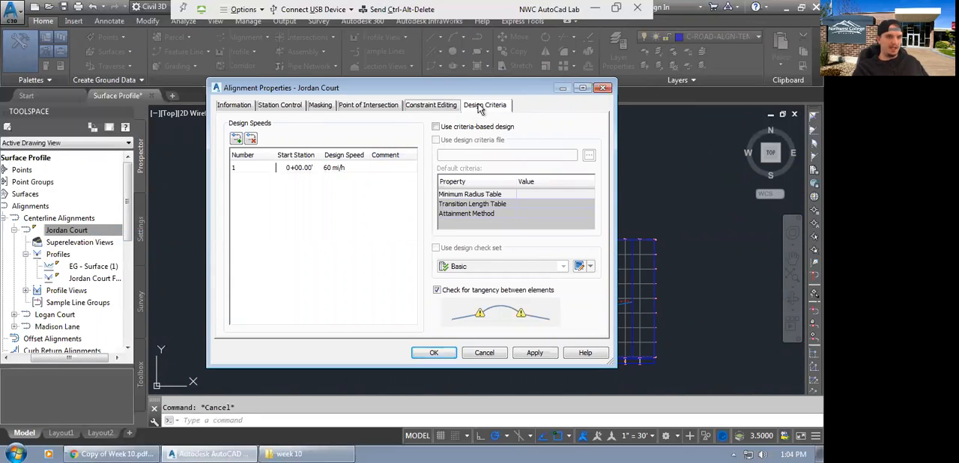
double_click(332, 169)
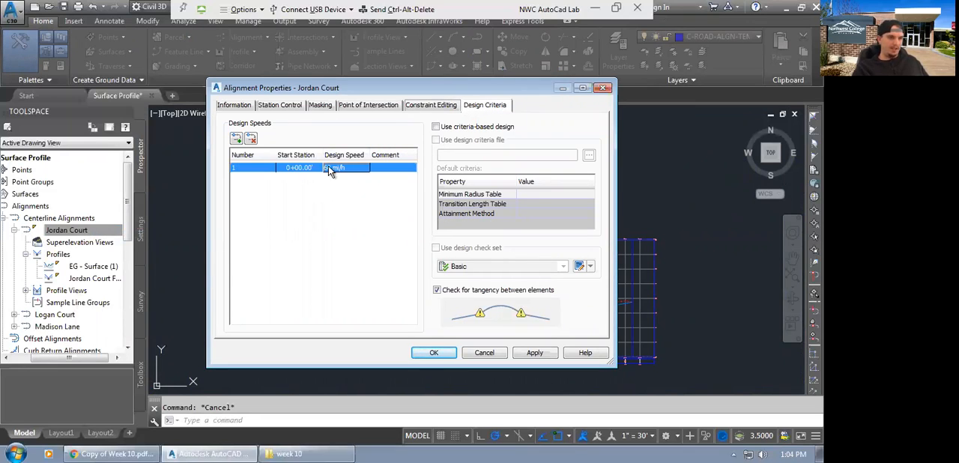
left_click(333, 171)
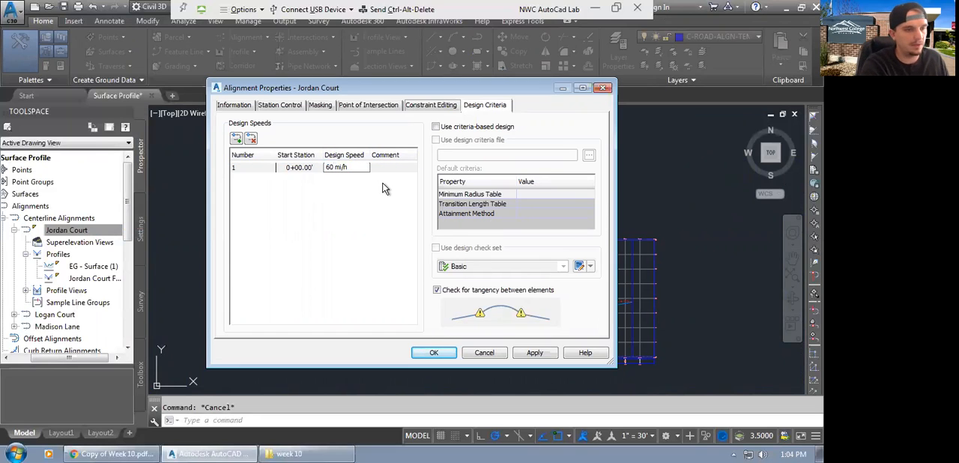
key("BackSpace")
key("BackSpace")
type("25")
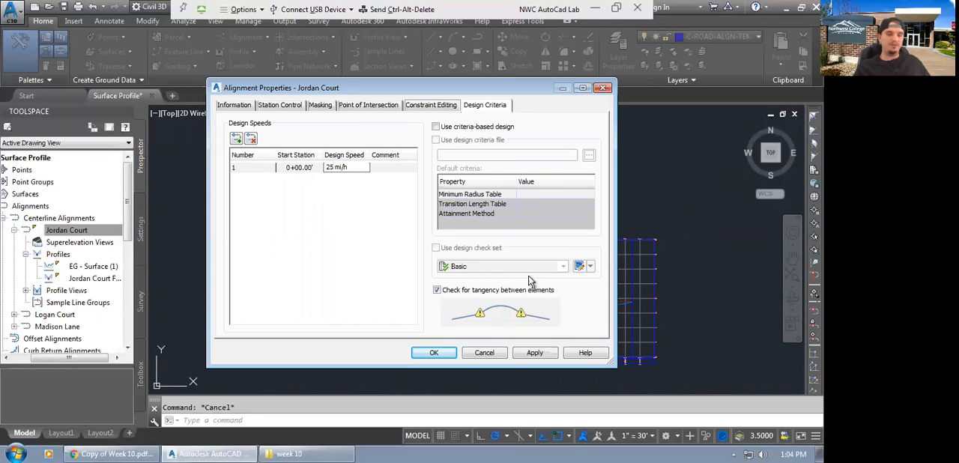
left_click(535, 352)
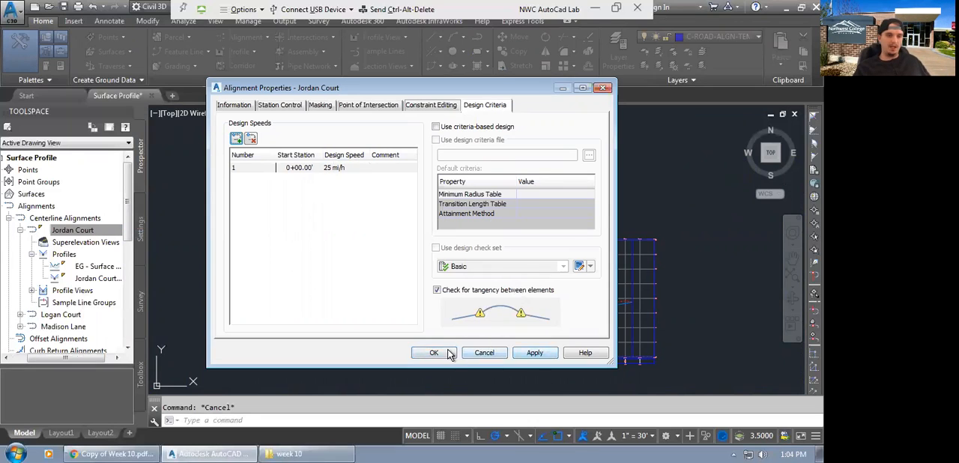
left_click(449, 353)
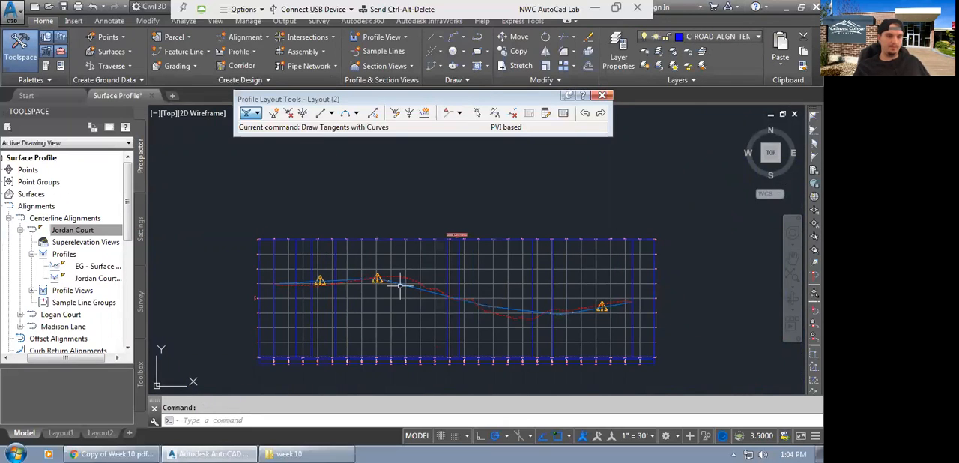
Check the crest curve's warning, lower the crest PVI of the design profile below the existing ground line, and clear the selection.
scroll(386, 286, "up", 4)
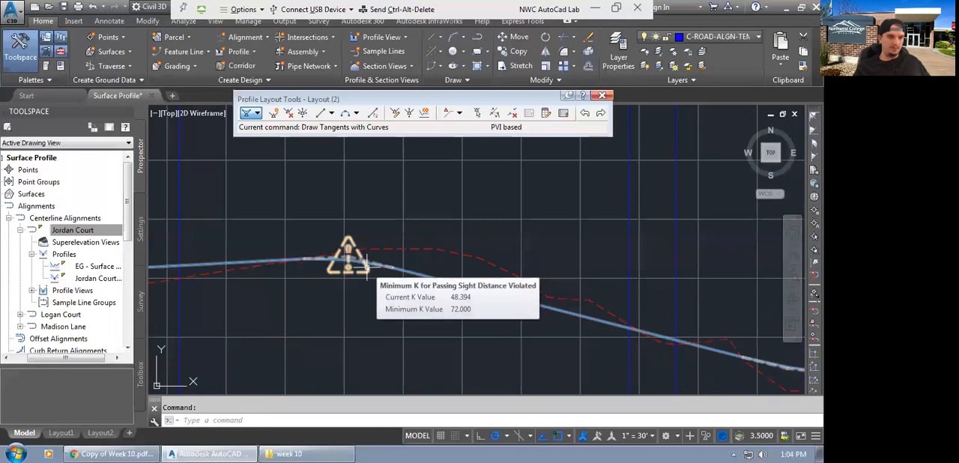
left_click(367, 262)
scroll(366, 259, "up", 2)
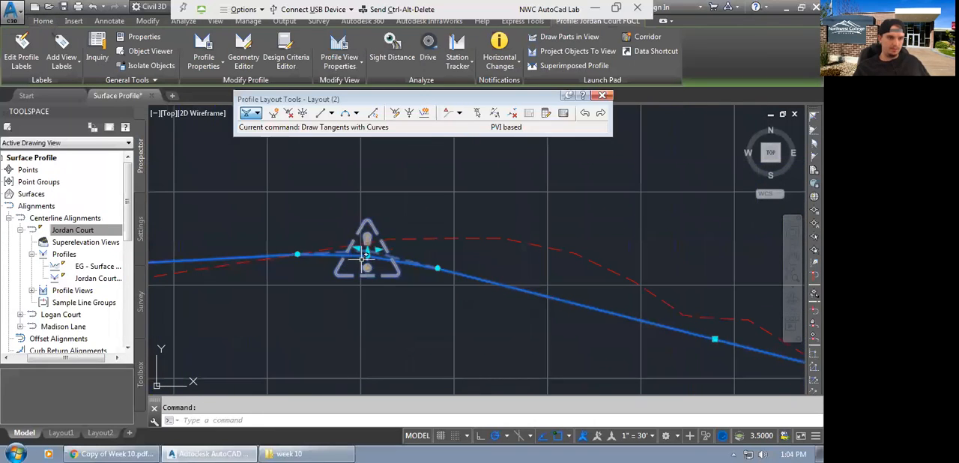
left_click(367, 249)
scroll(374, 267, "down", 1)
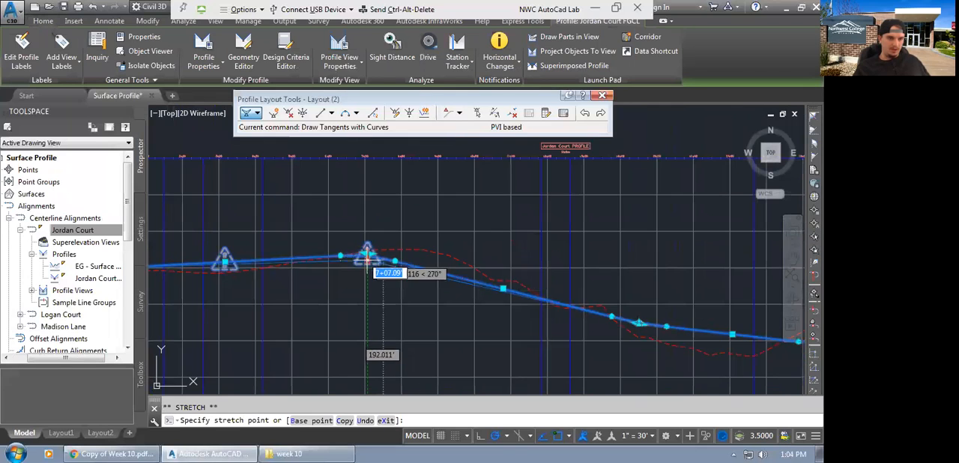
scroll(378, 280, "up", 1)
left_click(365, 280)
scroll(412, 295, "down", 3)
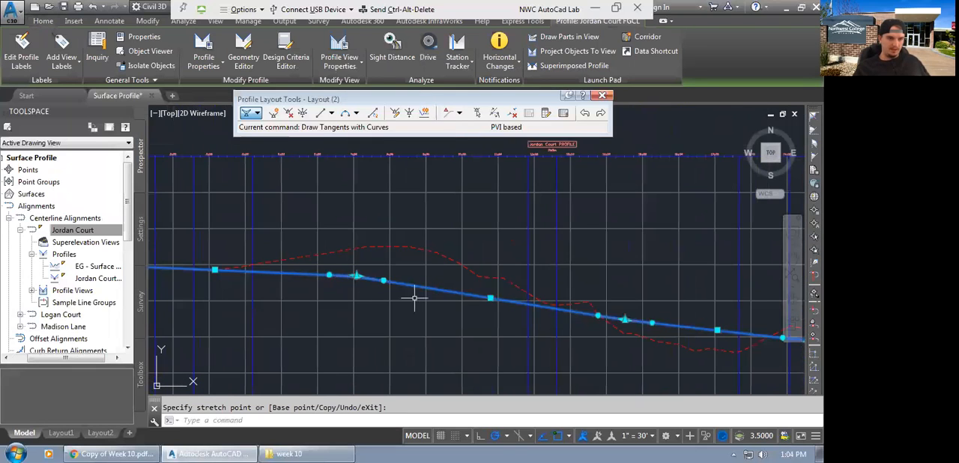
key("Escape")
key("Escape")
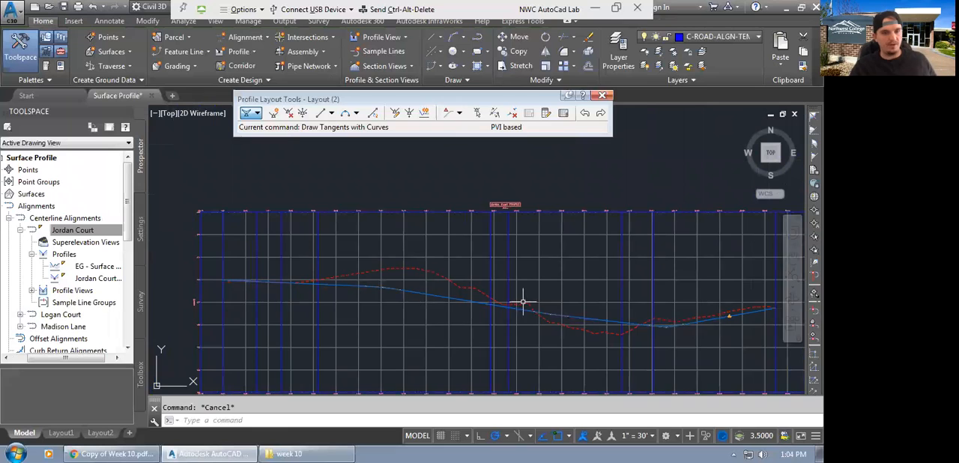
Regenerate the whole drawing to refresh the design check warning markers along the Jordan Court design profile.
middle_click_drag(520, 300, 455, 304)
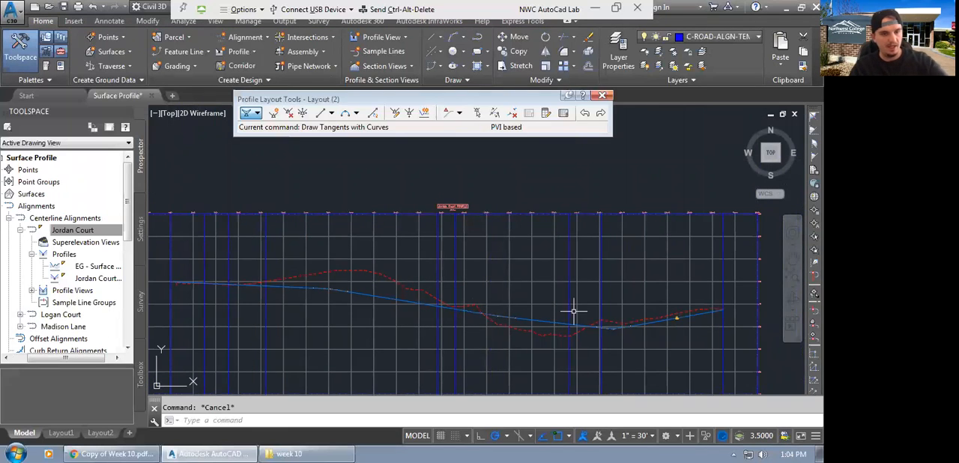
scroll(516, 287, "up", 1)
scroll(515, 289, "down", 3)
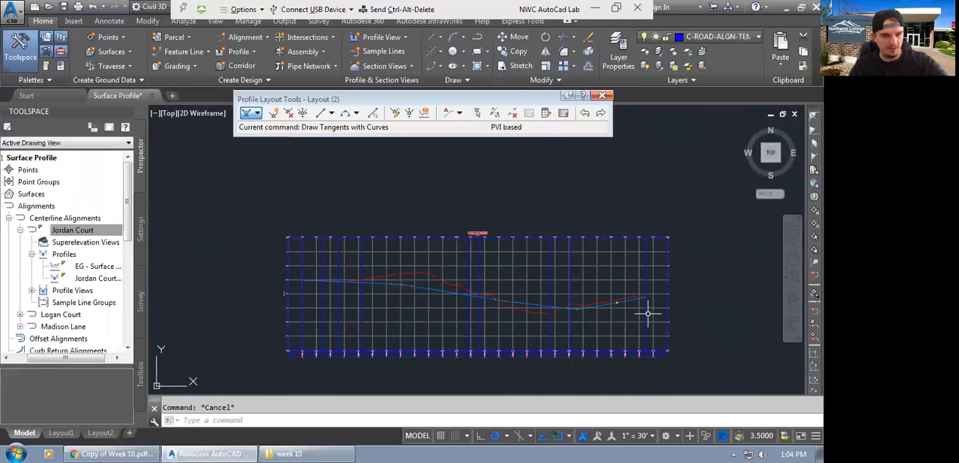
scroll(625, 307, "up", 2)
scroll(605, 297, "down", 2)
type("rea")
key("Return")
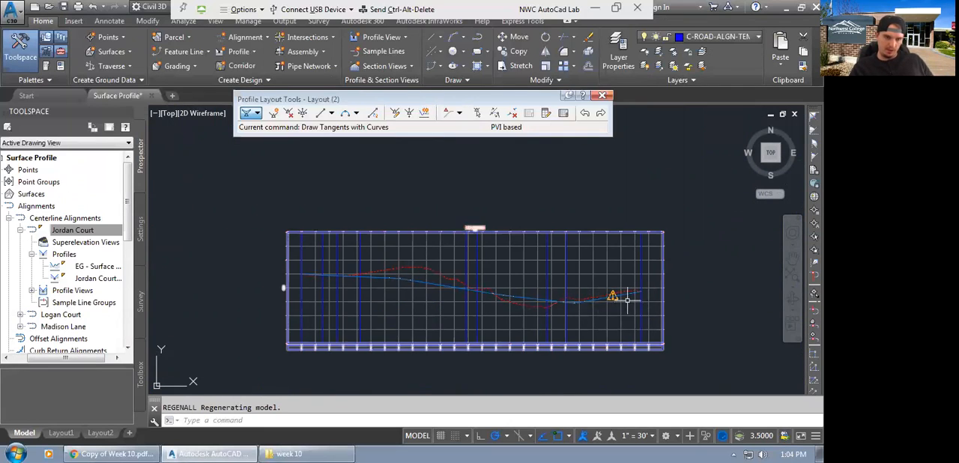
Check the last tangent's warning, raise the last sag PVI to about station 19+68, elevation 172.69', clear the selection, and regenerate the drawing.
scroll(611, 298, "up", 5)
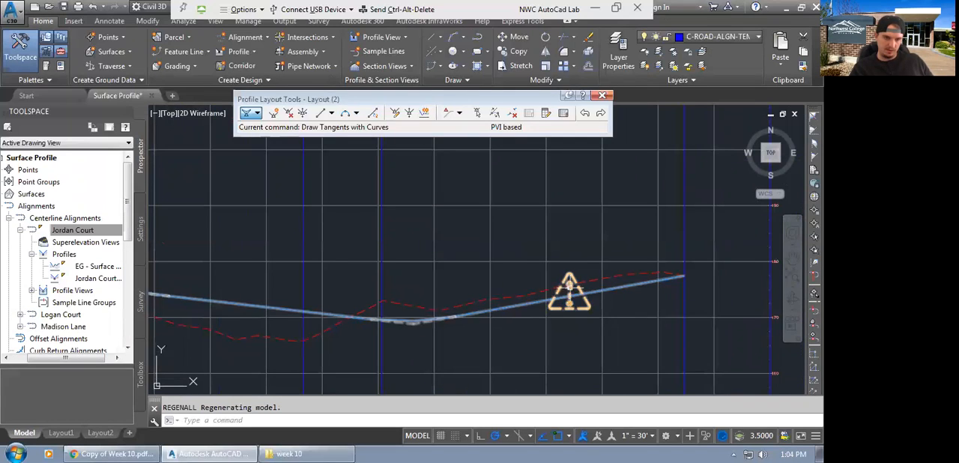
left_click(581, 292)
scroll(569, 287, "up", 5)
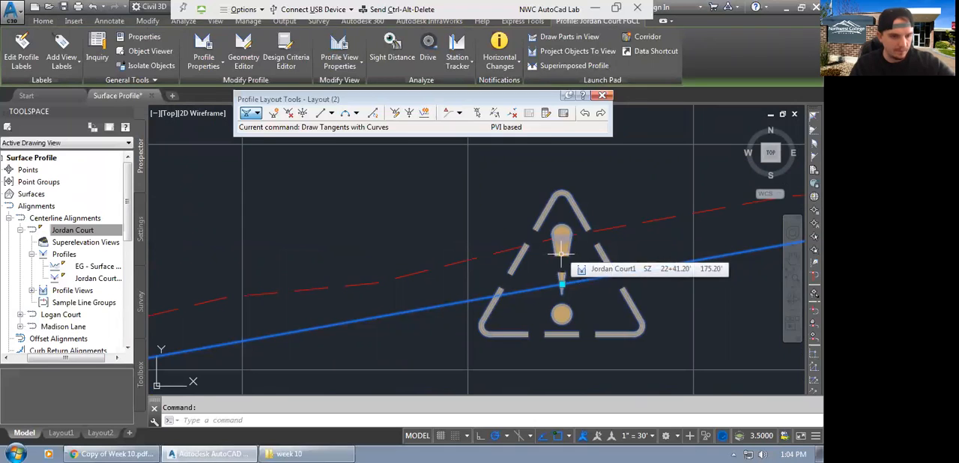
scroll(561, 255, "down", 4)
scroll(563, 275, "up", 2)
scroll(562, 276, "down", 4)
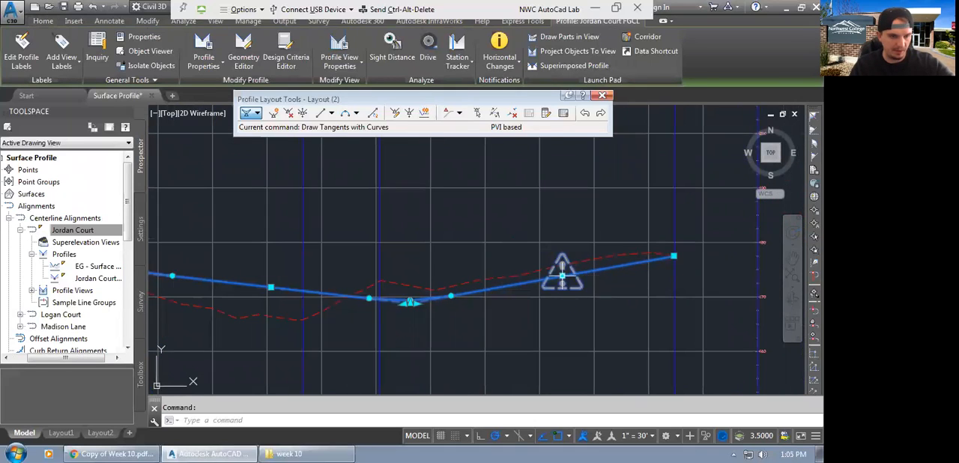
scroll(444, 305, "up", 3)
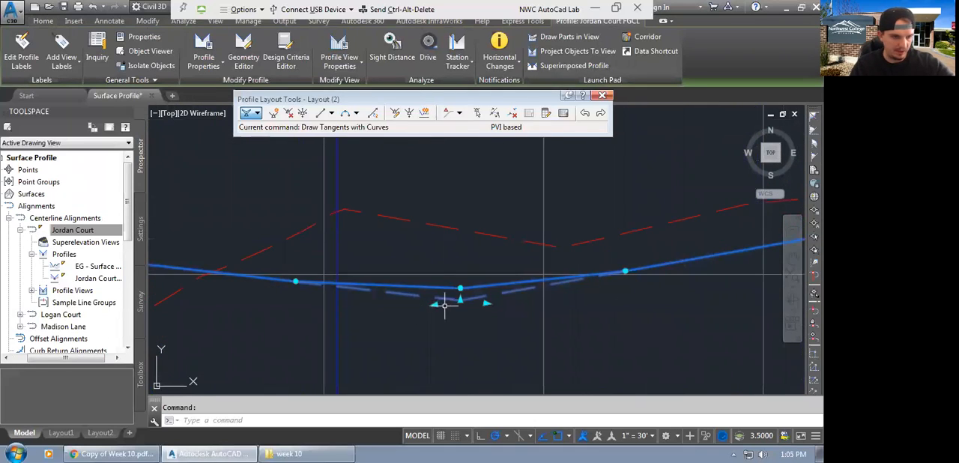
left_click(459, 300)
scroll(460, 289, "down", 2)
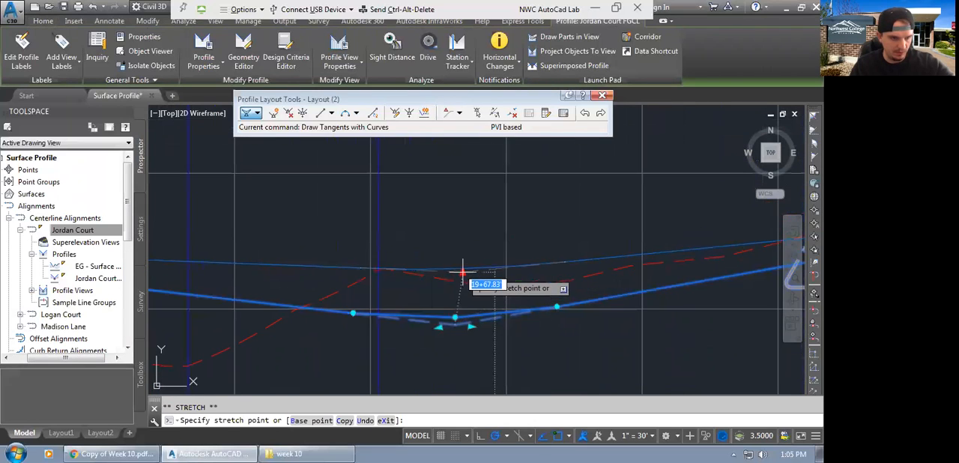
left_click(442, 275)
scroll(429, 276, "down", 3)
key("Escape")
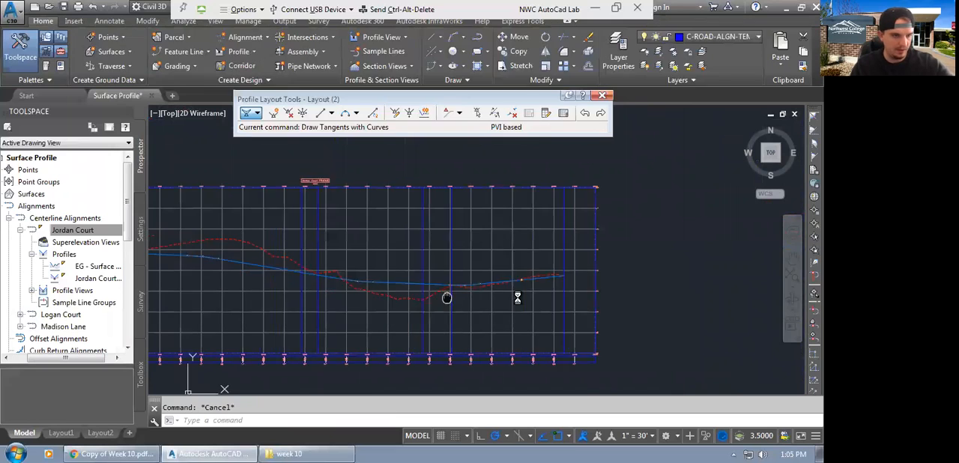
type("rea")
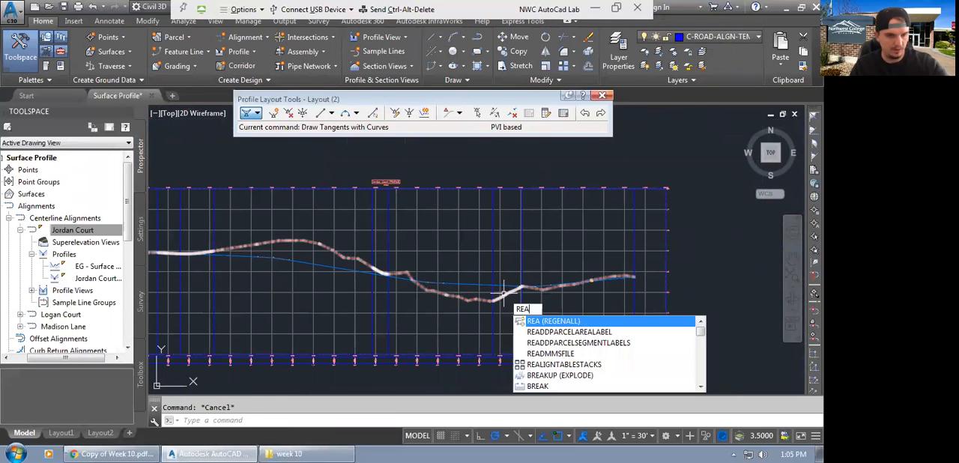
key("Return")
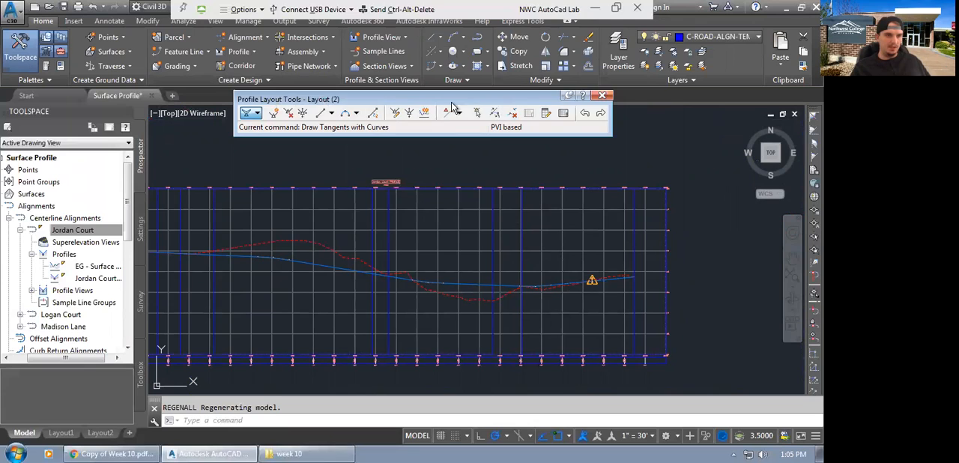
Close the profile layout tools, reopen the geometry editor for the Jordan Court design profile, and display its PVI grid view.
left_click(602, 98)
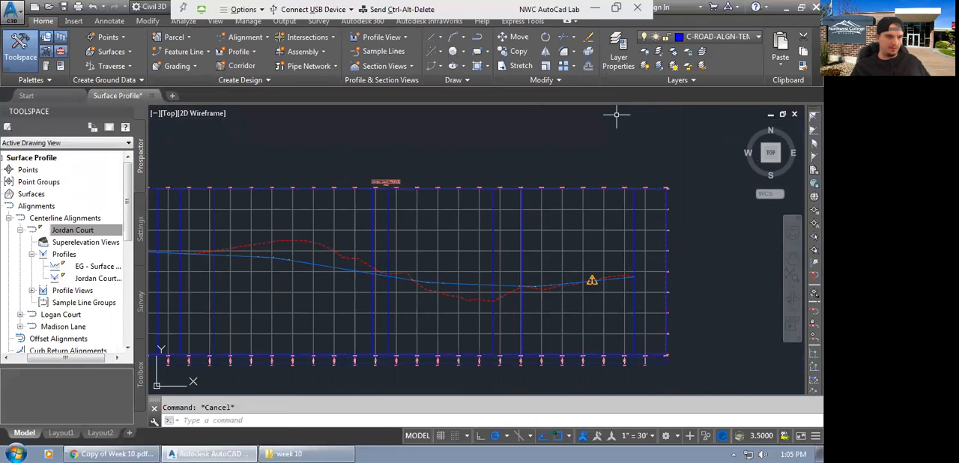
left_click(502, 226)
left_click(512, 229)
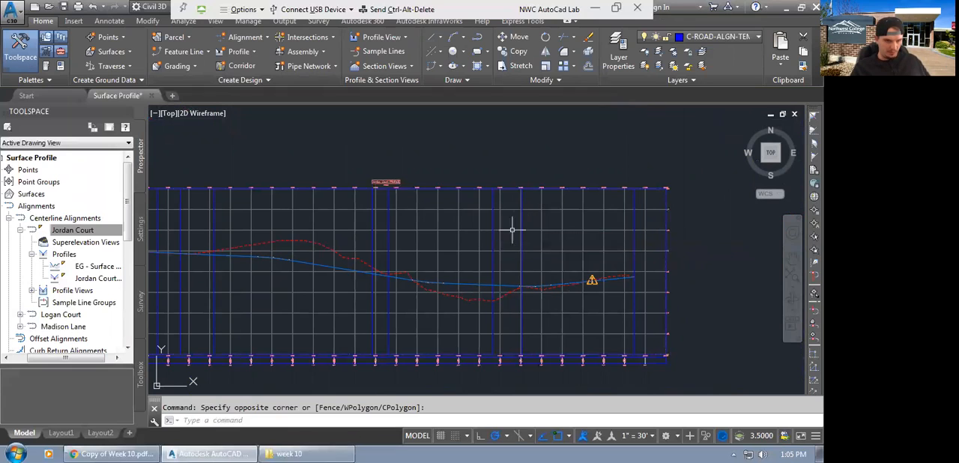
left_click(498, 286)
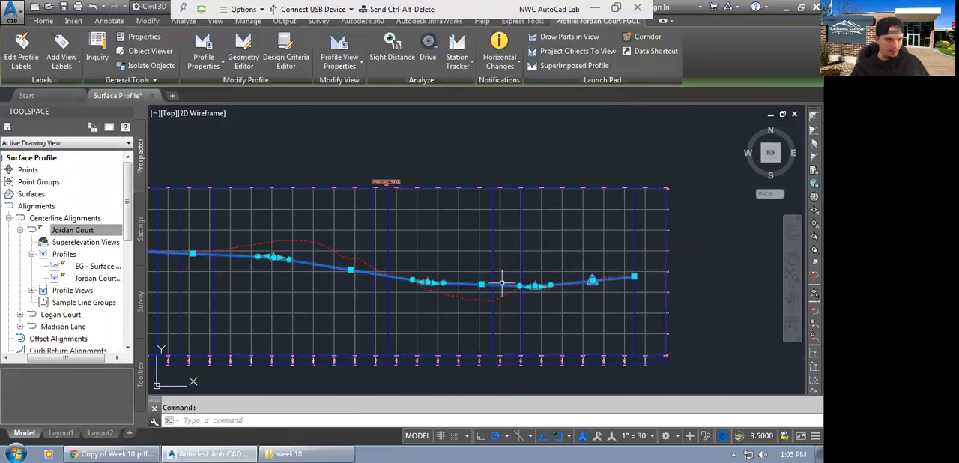
left_click(241, 66)
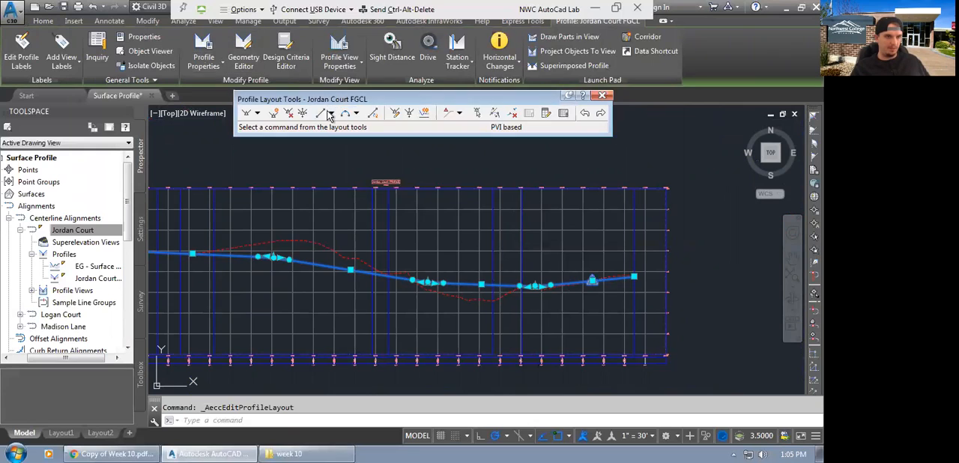
left_click(562, 113)
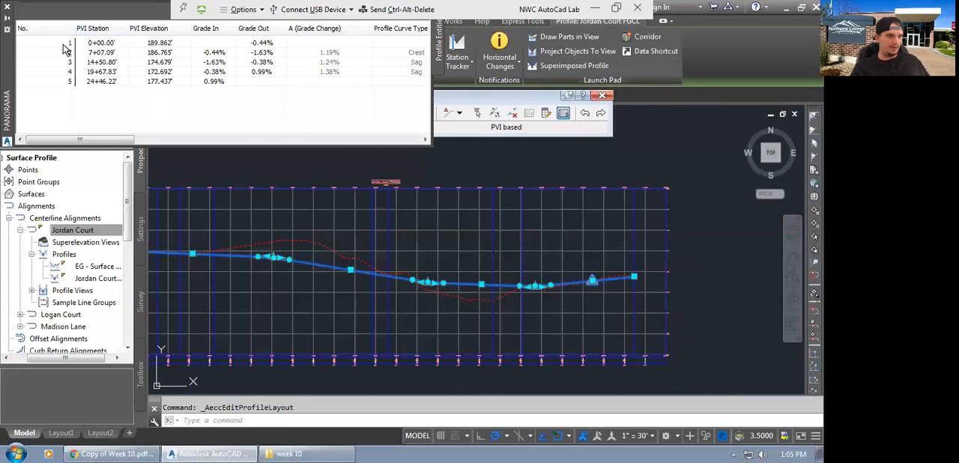
left_click(219, 143)
left_click(108, 146)
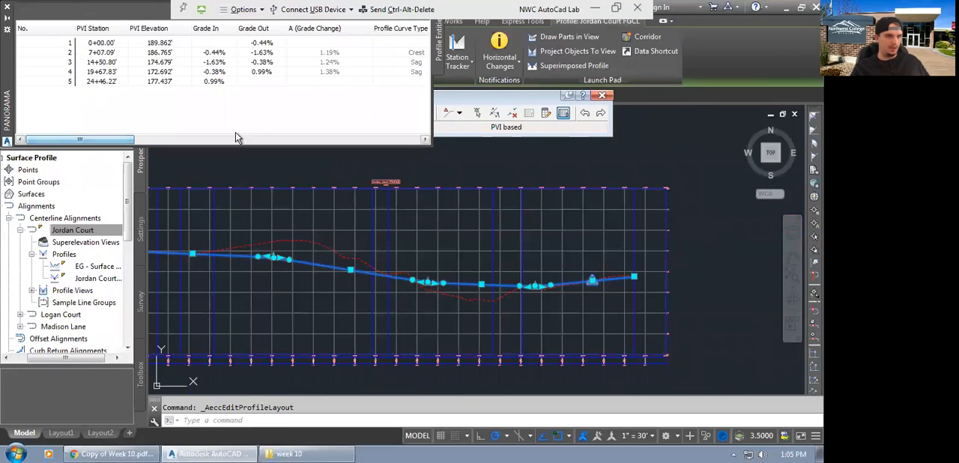
Check which design check the last tangent violates, raise the last sag PVI to about elevation 174.43', and clear the selection.
left_click(591, 257)
scroll(590, 258, "up", 2)
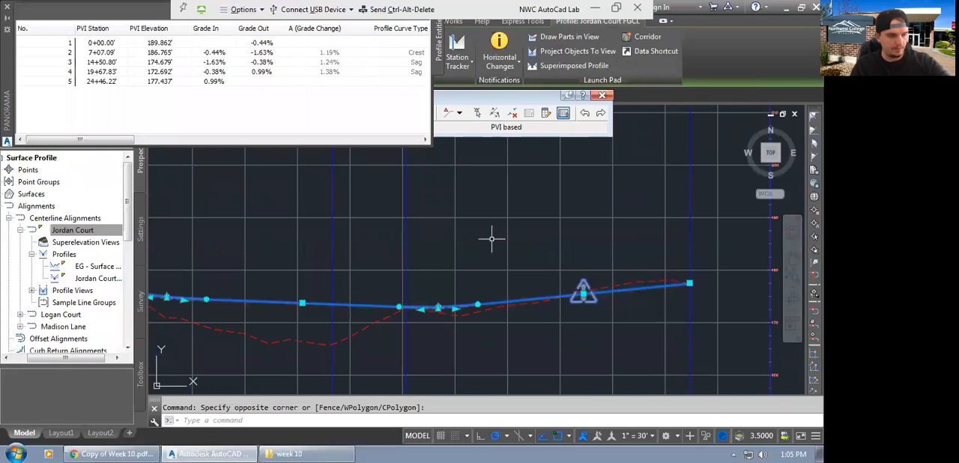
key("Escape")
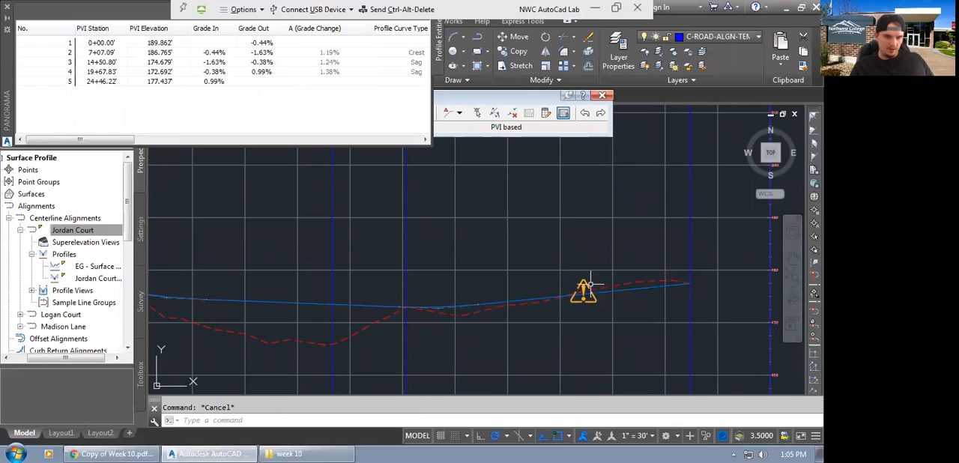
left_click(586, 286)
mouse_move(583, 286)
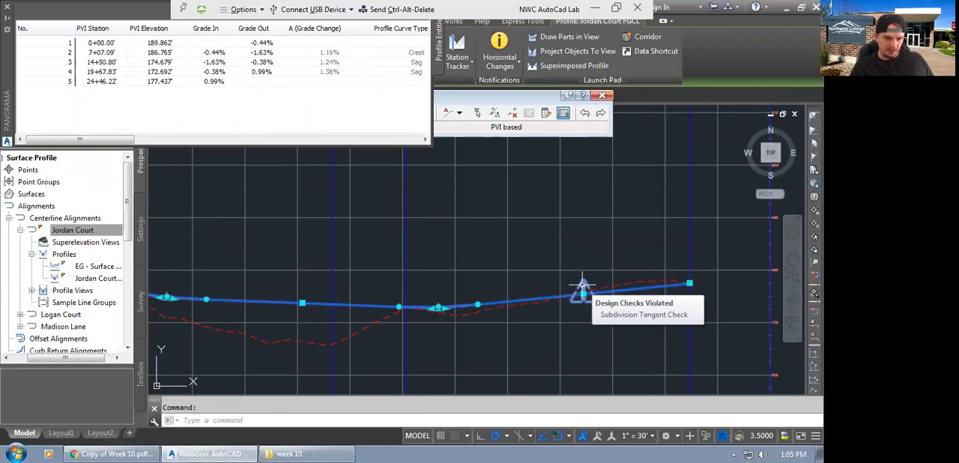
scroll(582, 287, "down", 2)
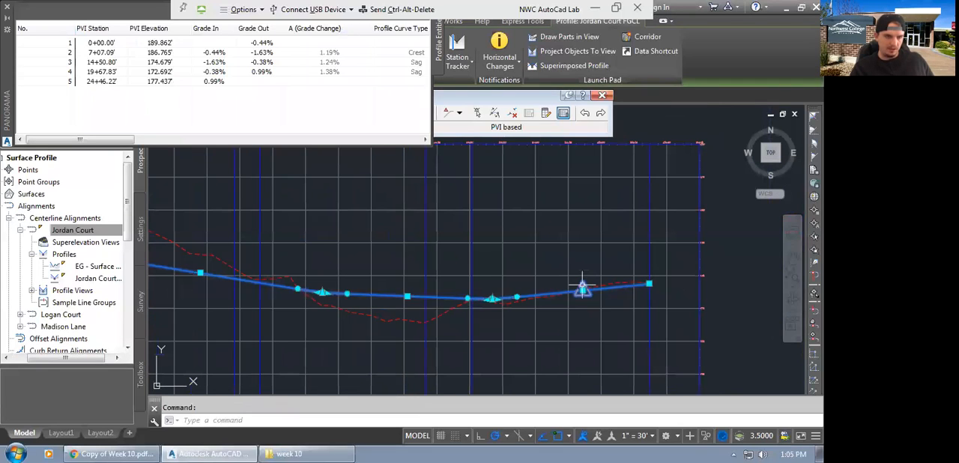
scroll(504, 293, "up", 2)
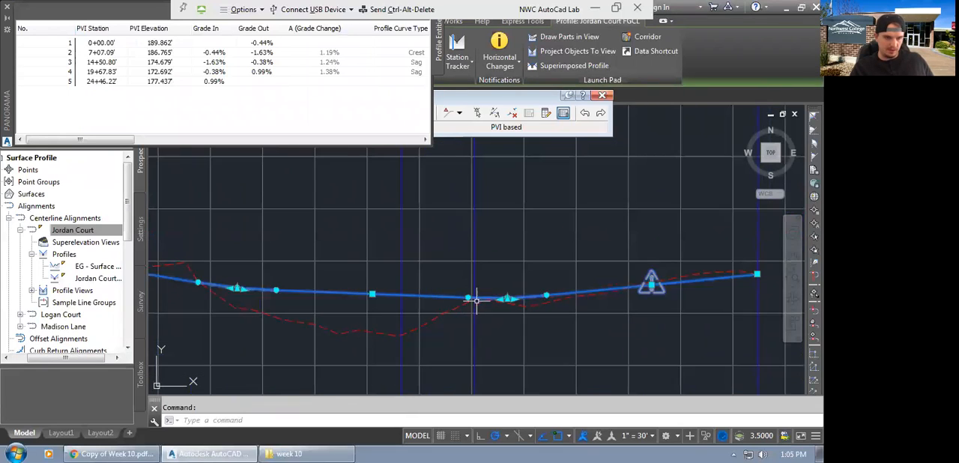
left_click(532, 297)
left_click(531, 274)
scroll(489, 291, "down", 3)
middle_click_drag(680, 293, 591, 295)
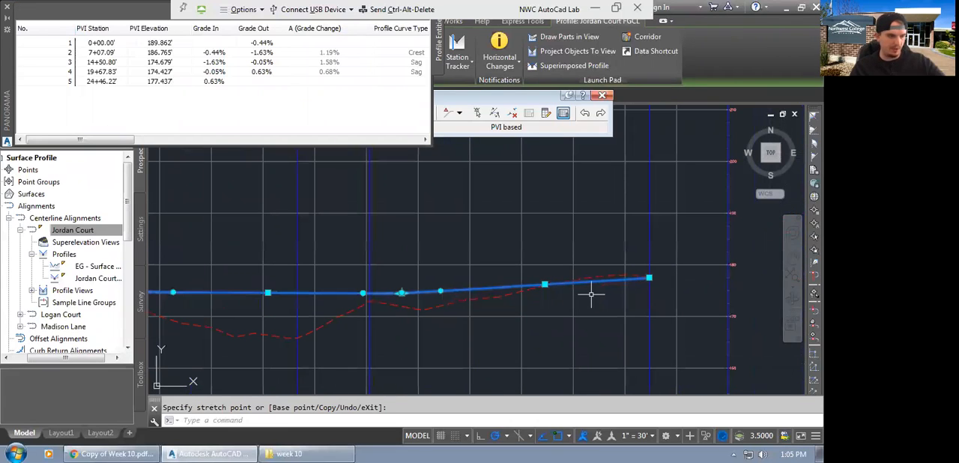
key("Escape")
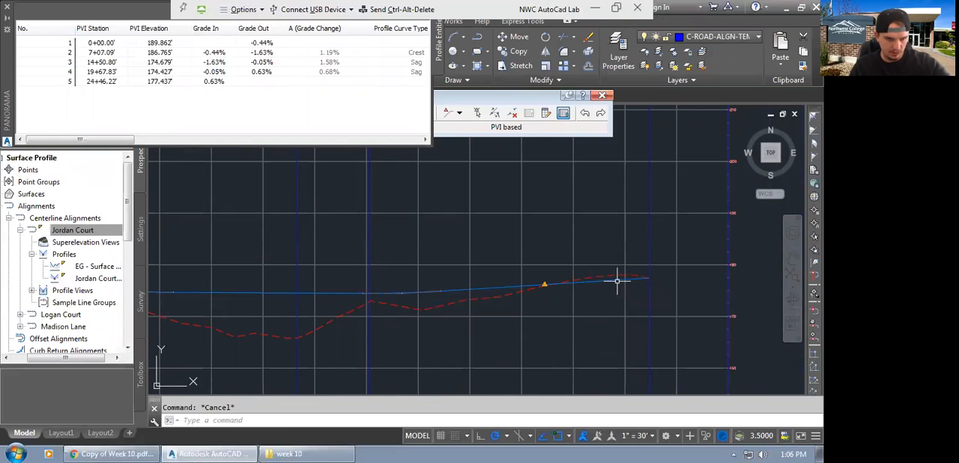
Lower the end PVI of the design profile to about elevation 176.02', clear the selection, and regenerate the drawing.
left_click(615, 280)
scroll(648, 281, "up", 2)
left_click(647, 274)
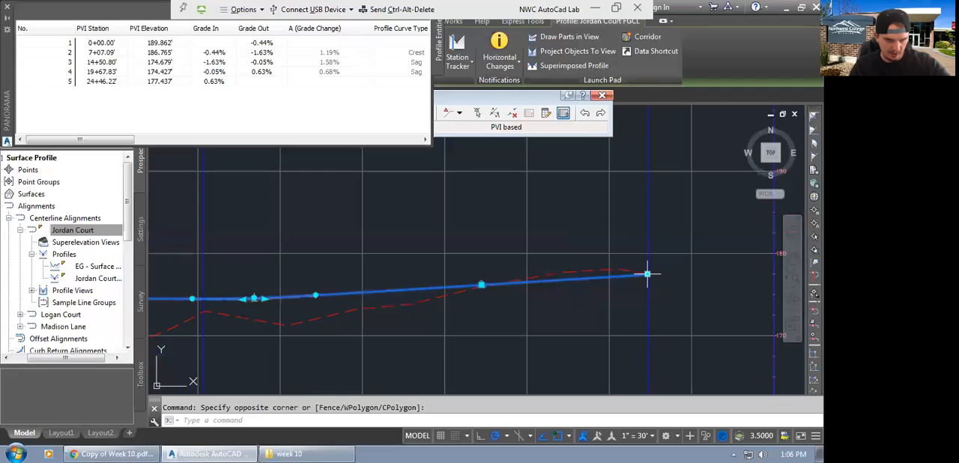
left_click(647, 274)
scroll(646, 285, "up", 6)
left_click(654, 288)
scroll(628, 288, "down", 4)
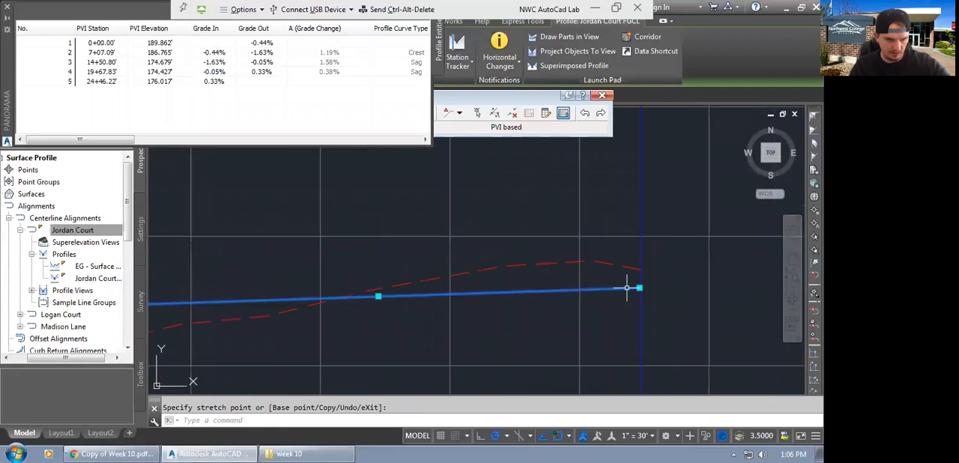
key("Escape")
key("Escape")
scroll(574, 289, "down", 4)
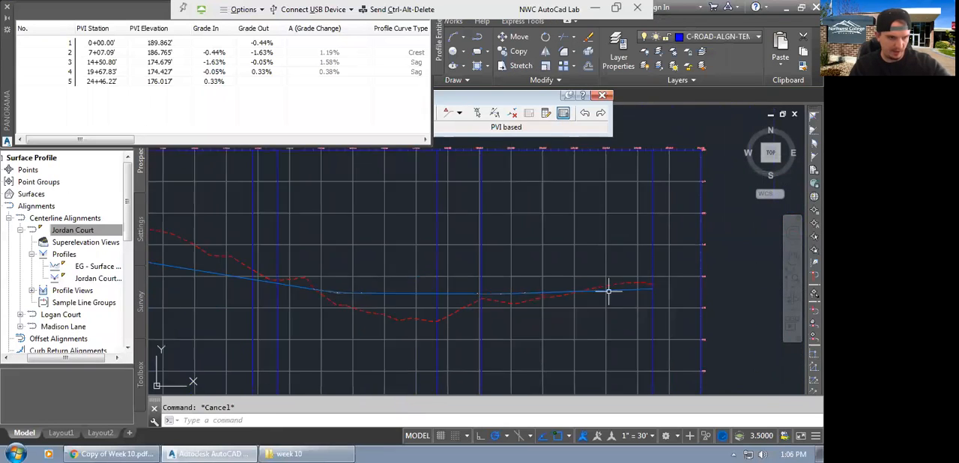
scroll(609, 292, "down", 3)
key("Return")
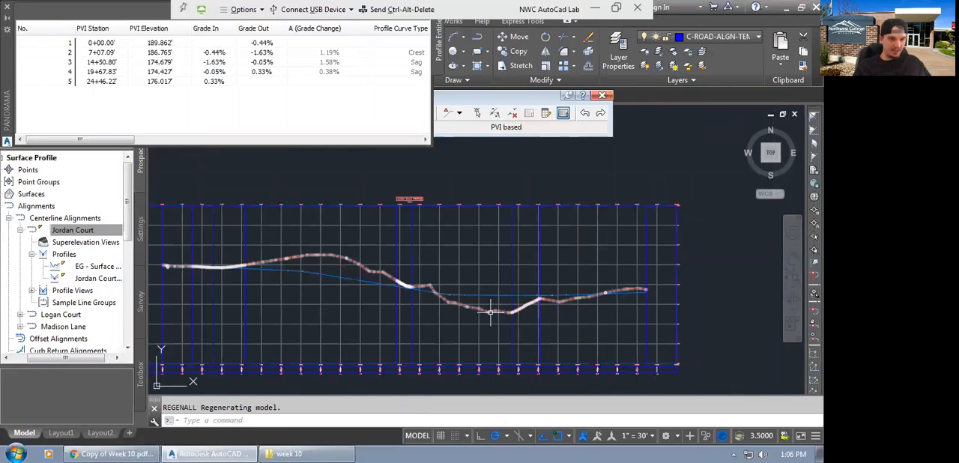
Open the Jordan Court design profile's properties and review its design criteria and the available design check sets.
middle_click_drag(342, 283, 366, 289)
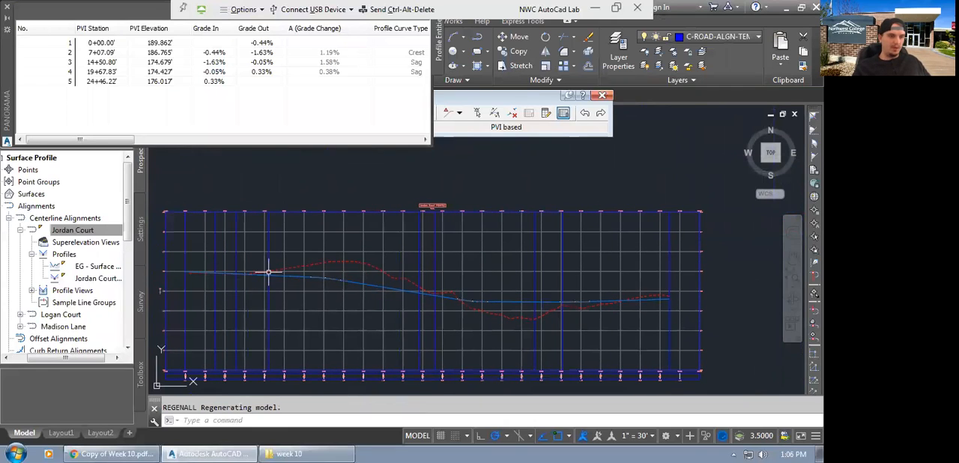
scroll(295, 278, "up", 4)
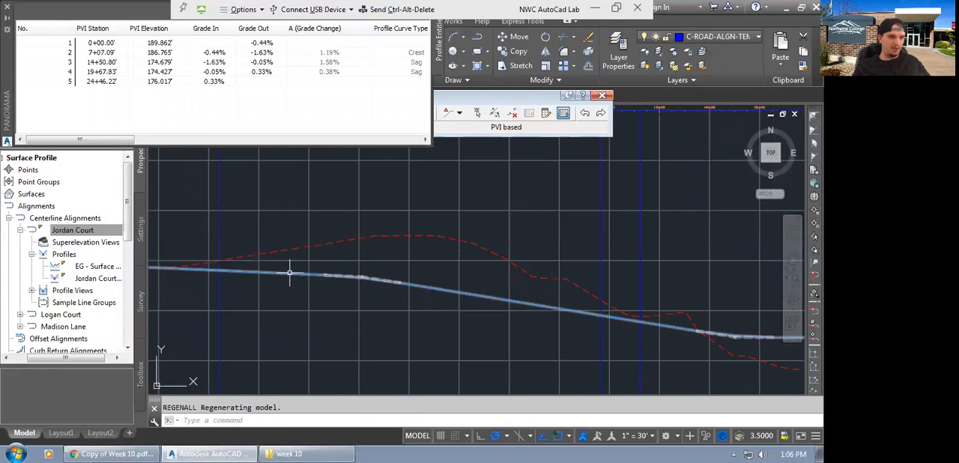
left_click(290, 271)
right_click(287, 267)
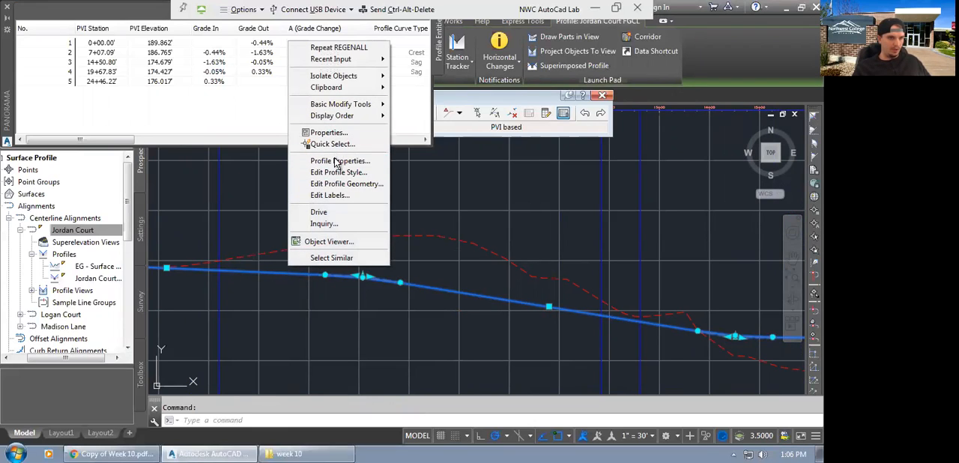
left_click(329, 160)
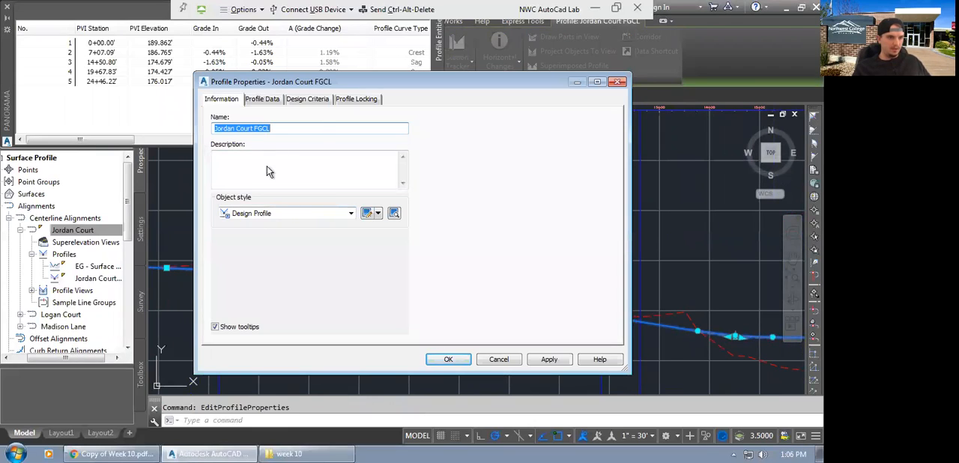
left_click(310, 100)
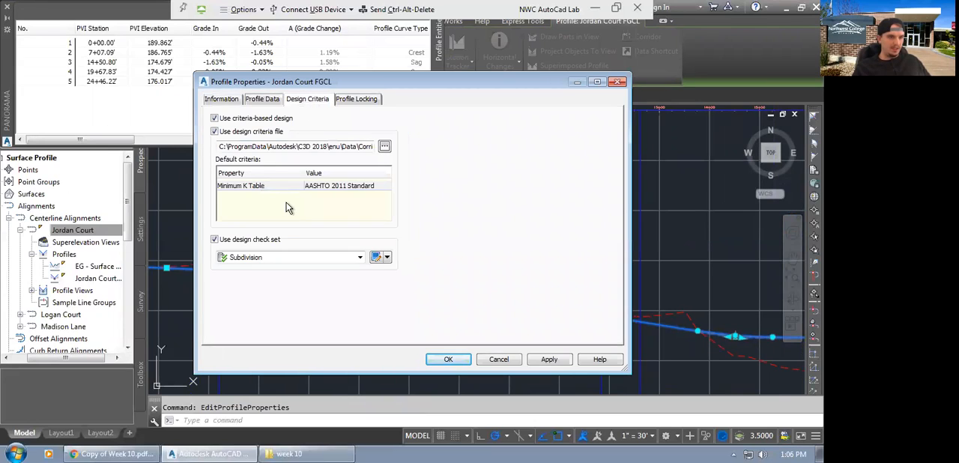
left_click(259, 259)
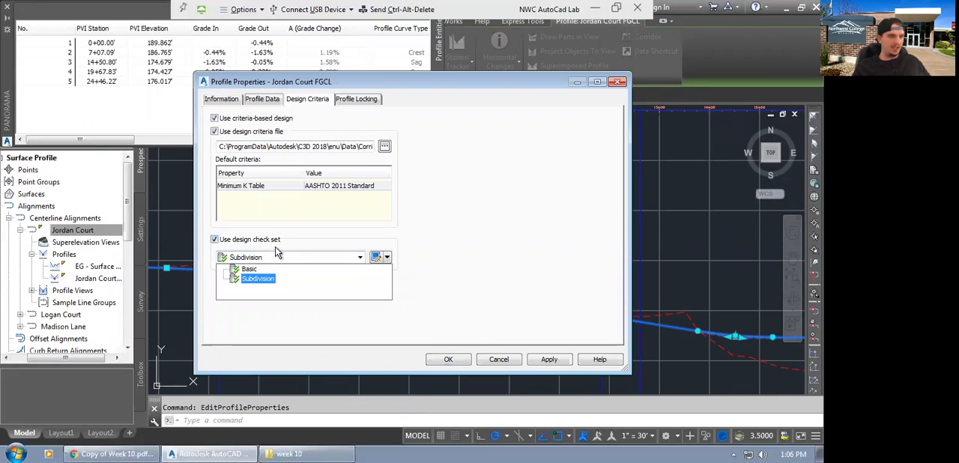
left_click(423, 253)
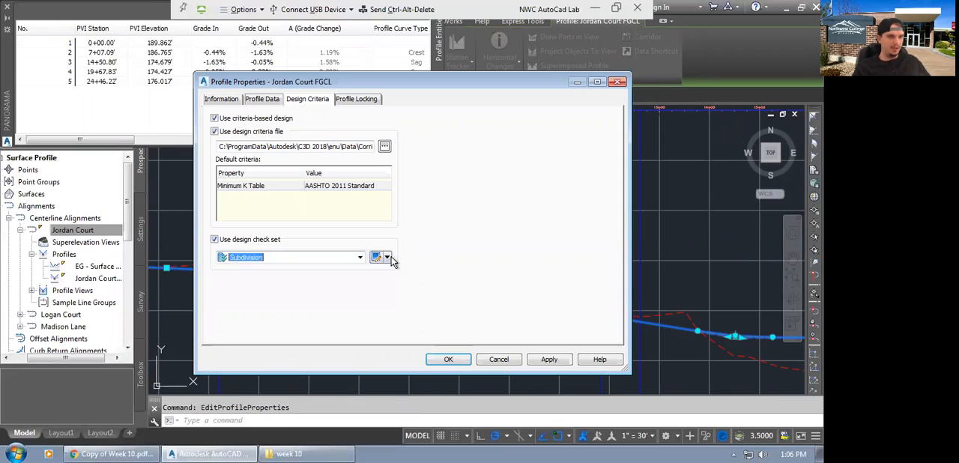
Open the Subdivision design check set for editing and examine its tangent check and the available line checks.
left_click(389, 258)
left_click(425, 296)
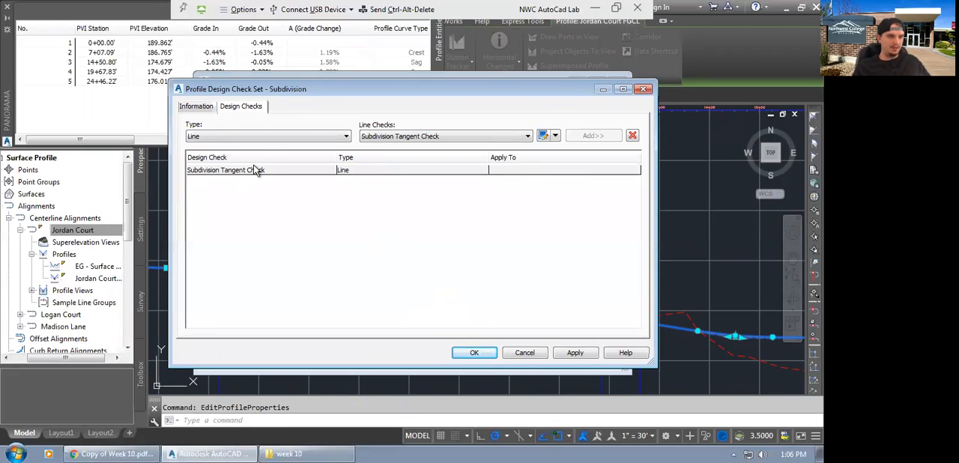
left_click(306, 171)
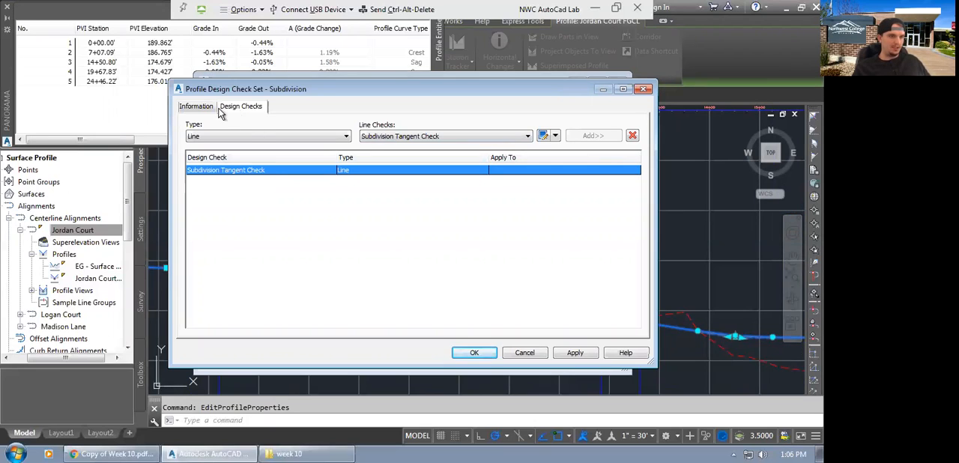
left_click(243, 139)
left_click(404, 135)
left_click(412, 138)
left_click(413, 146)
List the curve checks available for the check set, close both dialogs without changes, and clear the profile selection.
left_click(301, 137)
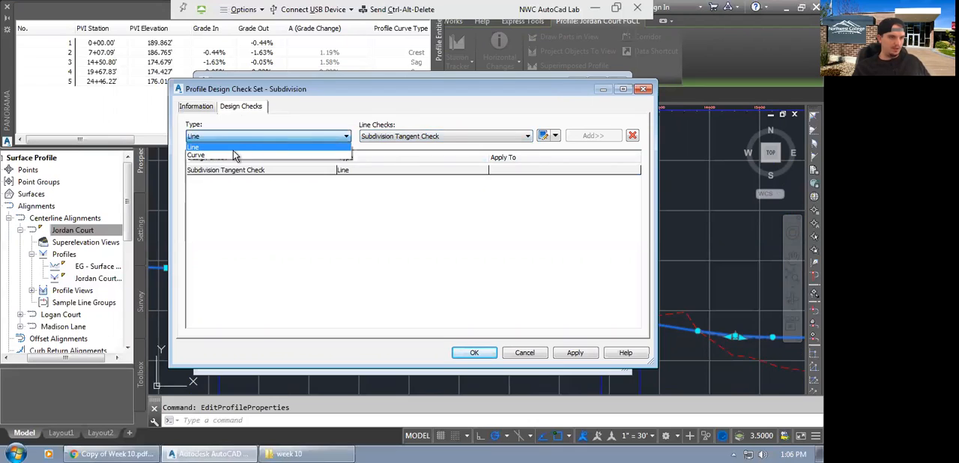
left_click(227, 154)
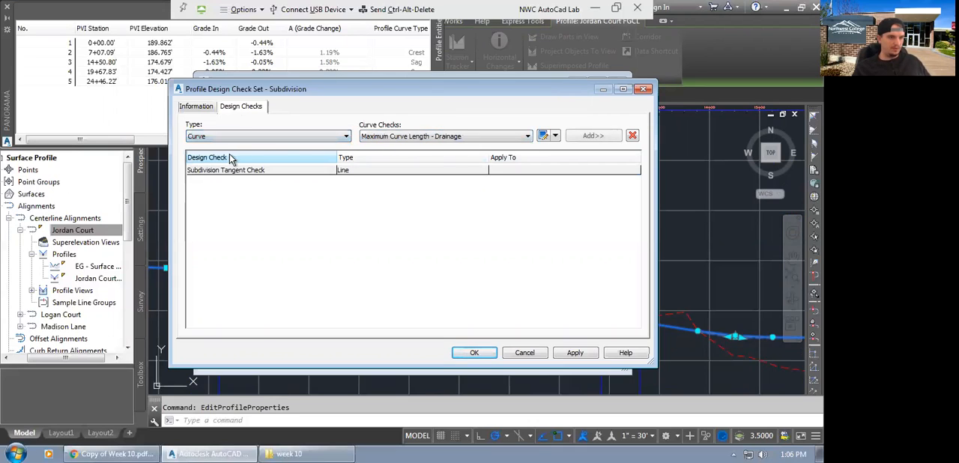
left_click(404, 136)
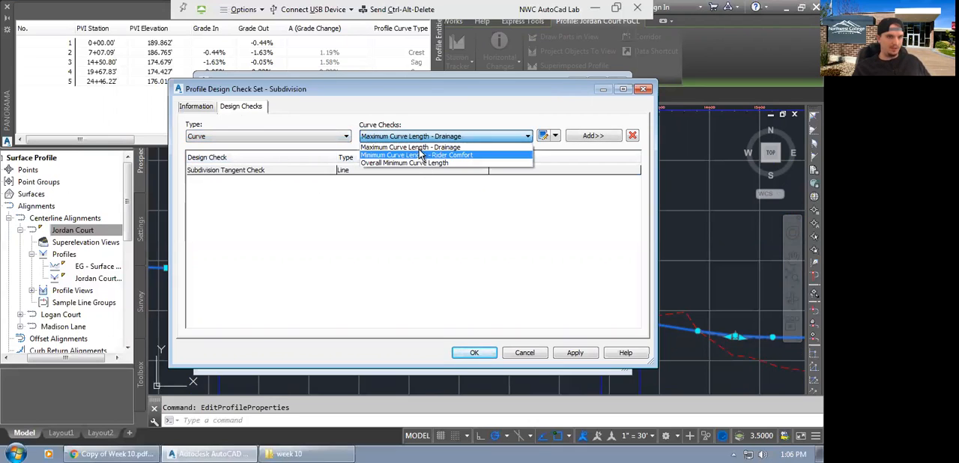
left_click(464, 111)
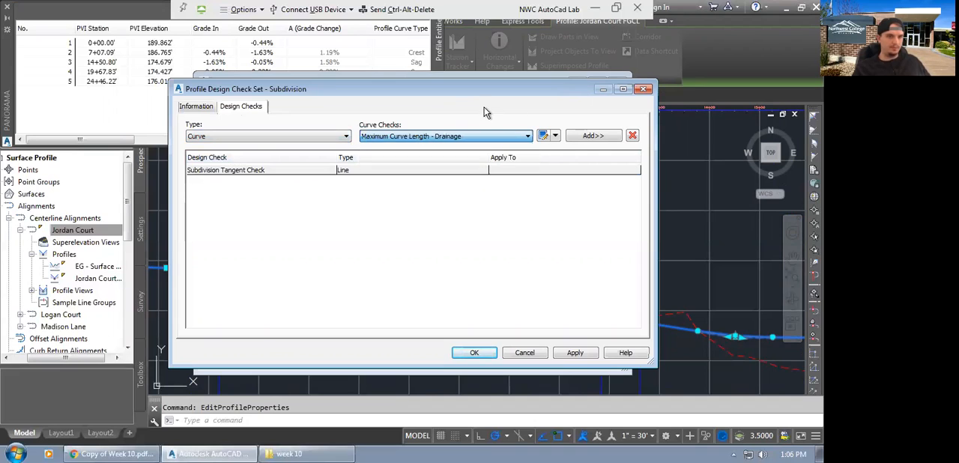
left_click(645, 90)
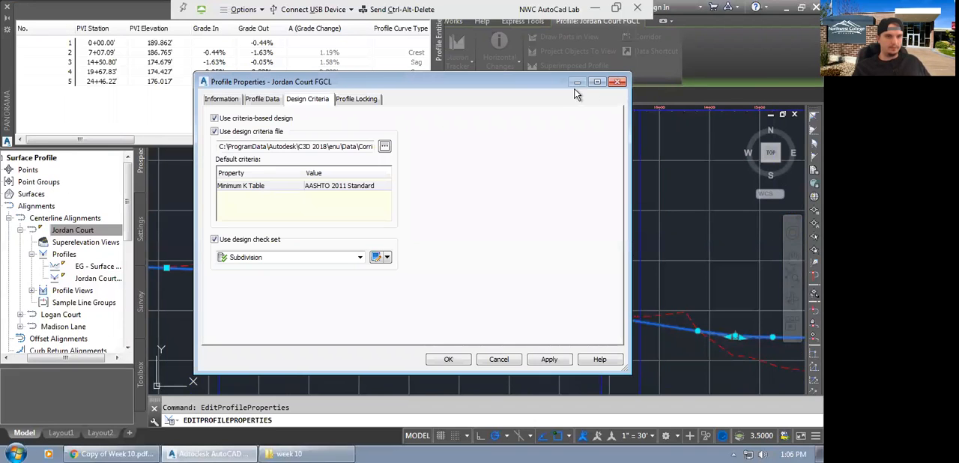
left_click(617, 81)
scroll(460, 247, "down", 5)
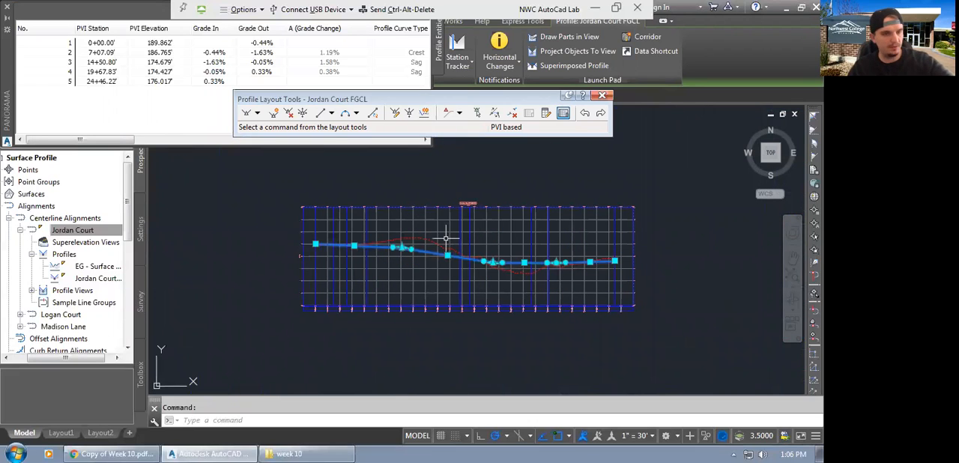
key("Escape")
Examine the design profile against the existing ground, select it to inspect its PVIs and vertical curves, and clear the selection.
scroll(446, 266, "up", 3)
scroll(434, 282, "up", 2)
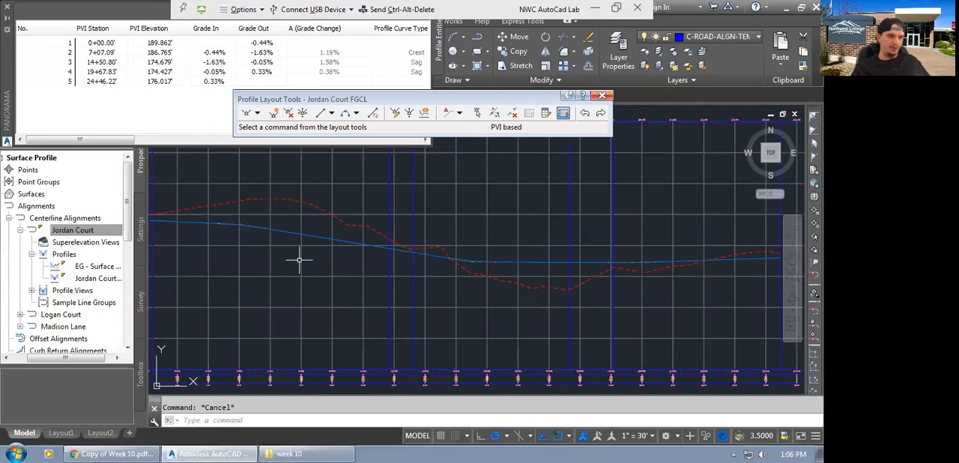
scroll(299, 260, "down", 2)
middle_click_drag(304, 264, 405, 288)
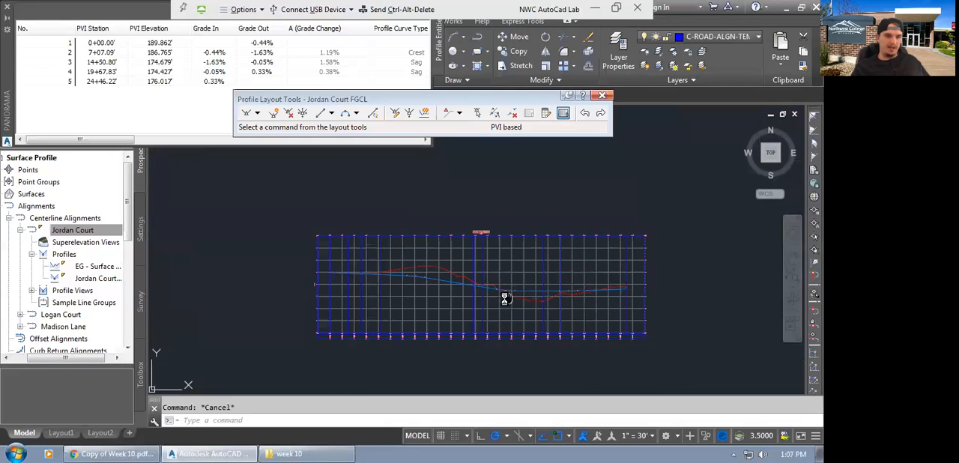
scroll(439, 283, "up", 3)
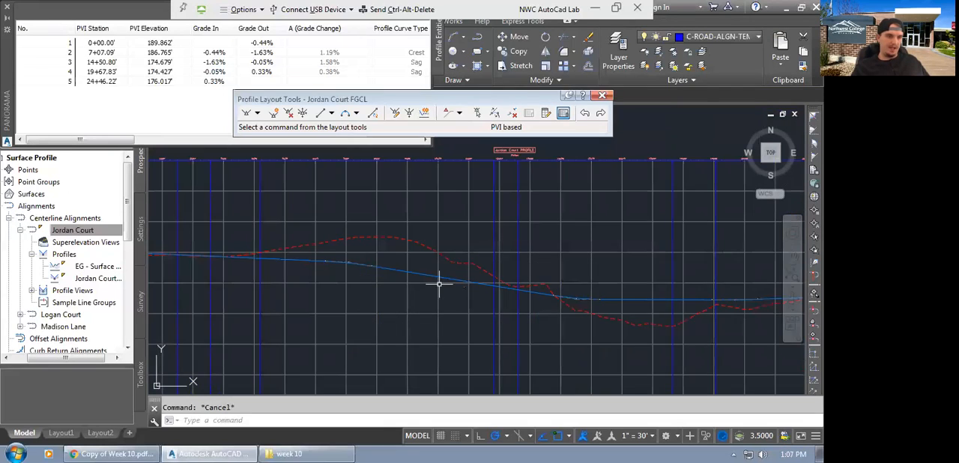
left_click(399, 268)
left_click(379, 271)
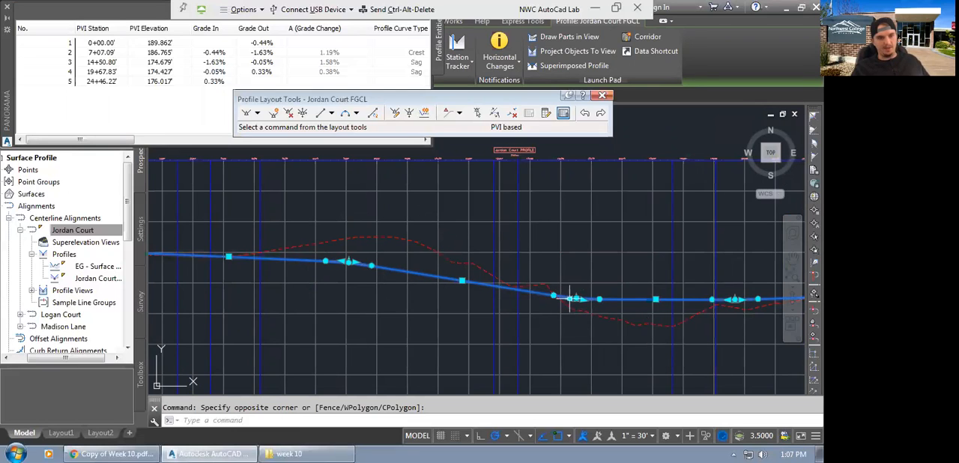
middle_click_drag(599, 299, 591, 309)
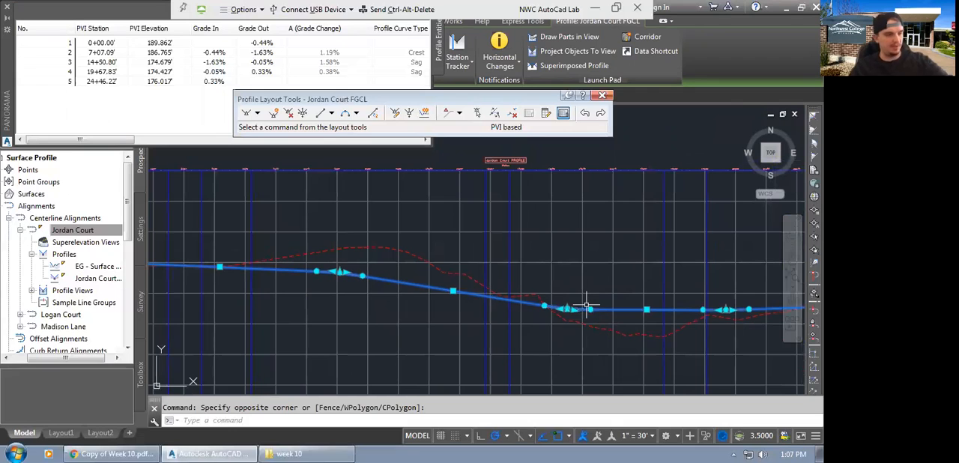
key("Escape")
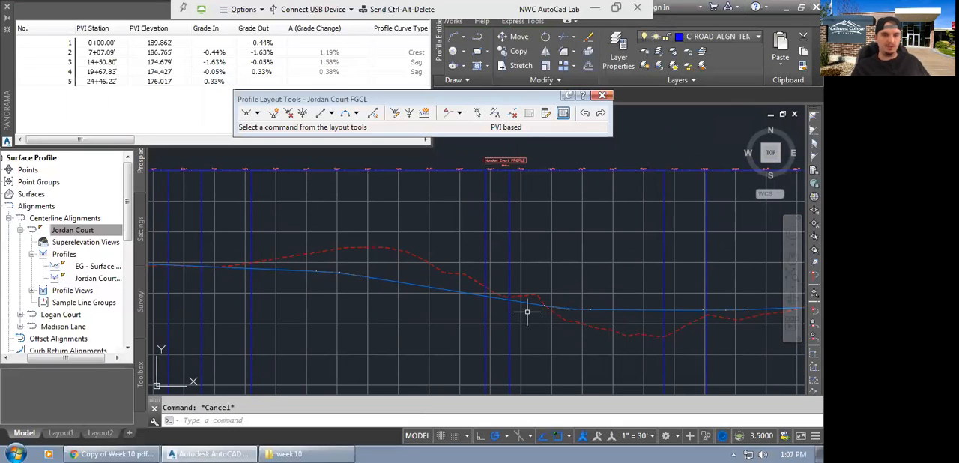
scroll(561, 291, "down", 2)
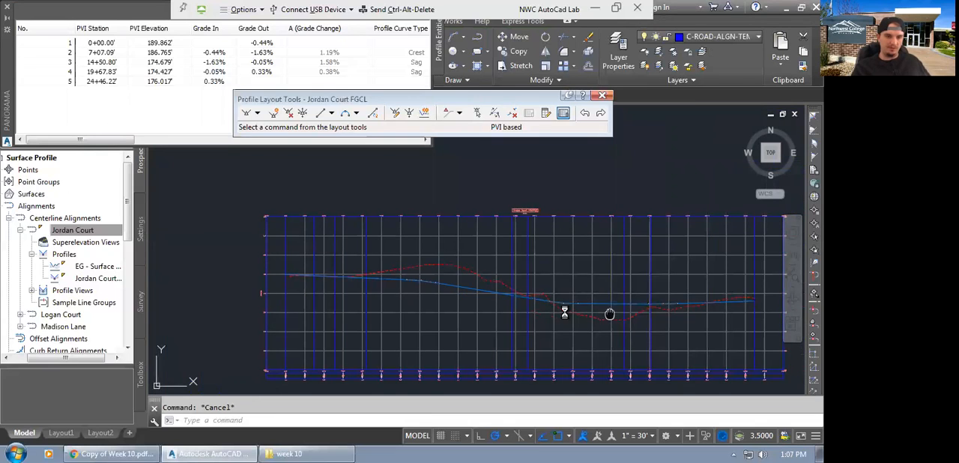
middle_click_drag(607, 312, 565, 312)
scroll(543, 300, "up", 2)
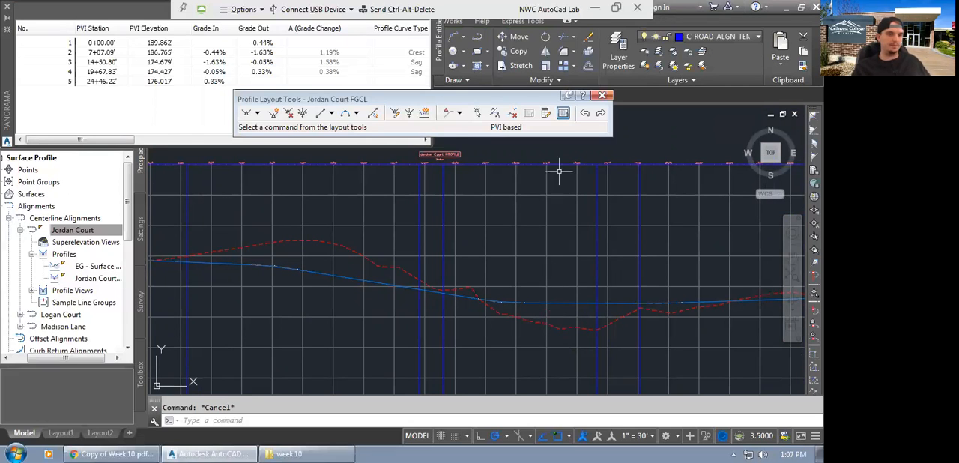
scroll(457, 322, "down", 3)
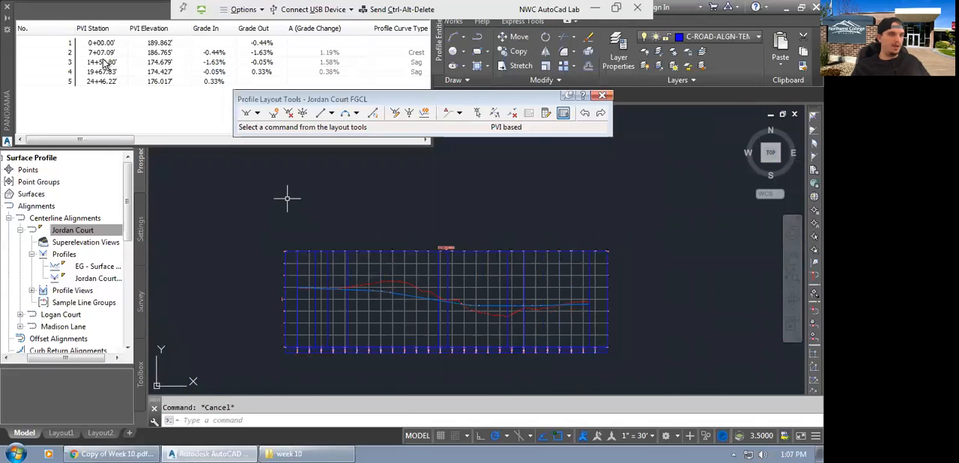
Move the PVI grid window away from the screen edge and bring the whole profile view back into sight.
left_click_drag(6, 47, 27, 109)
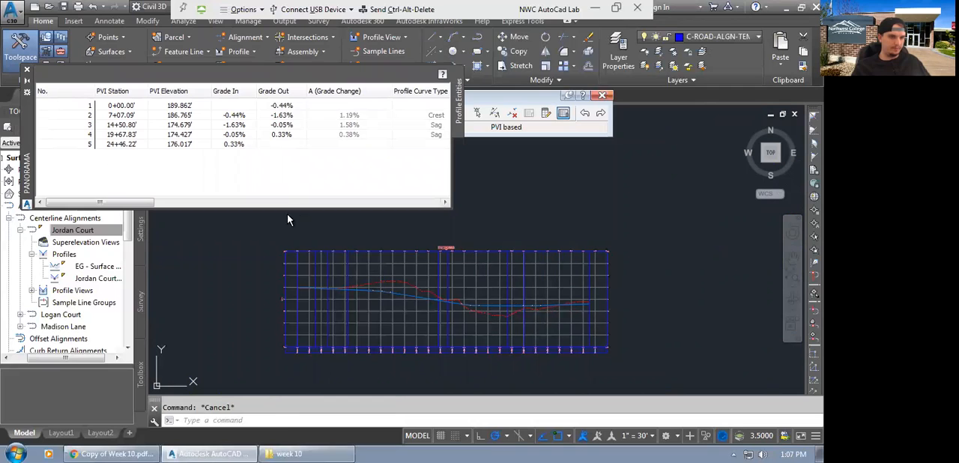
left_click(257, 235)
scroll(303, 276, "up", 4)
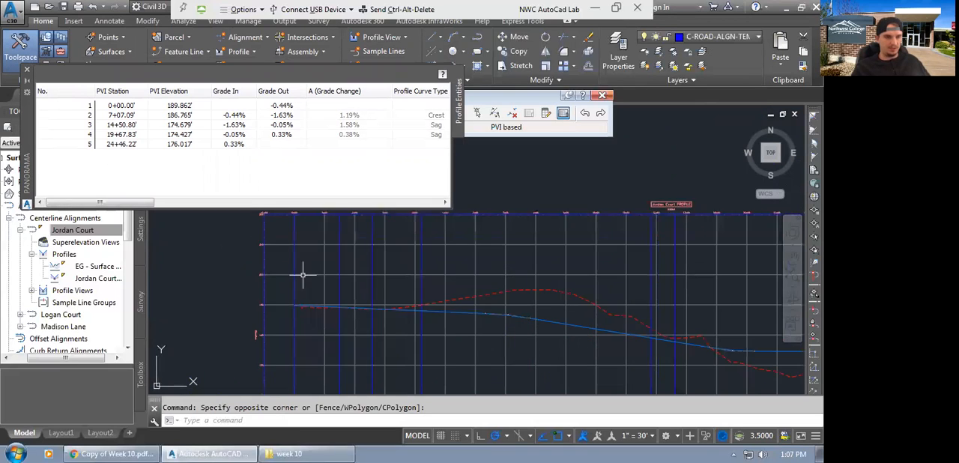
scroll(307, 273, "down", 2)
middle_click_drag(665, 321, 641, 314)
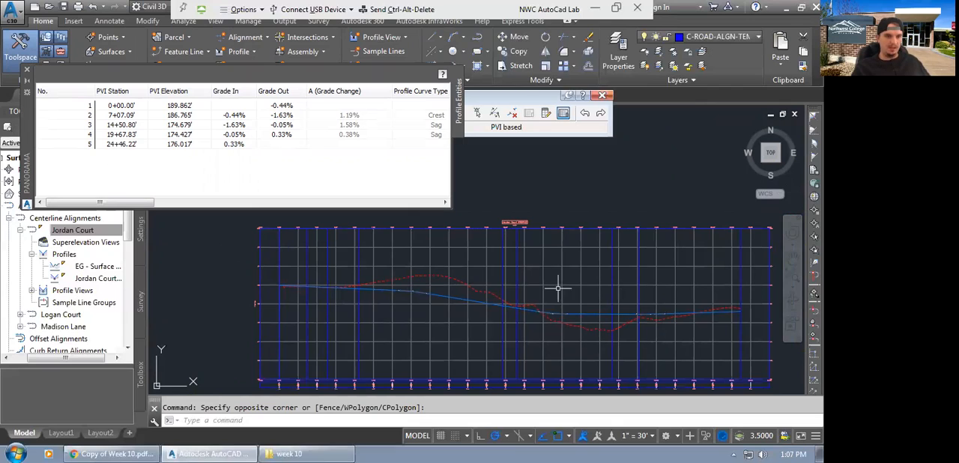